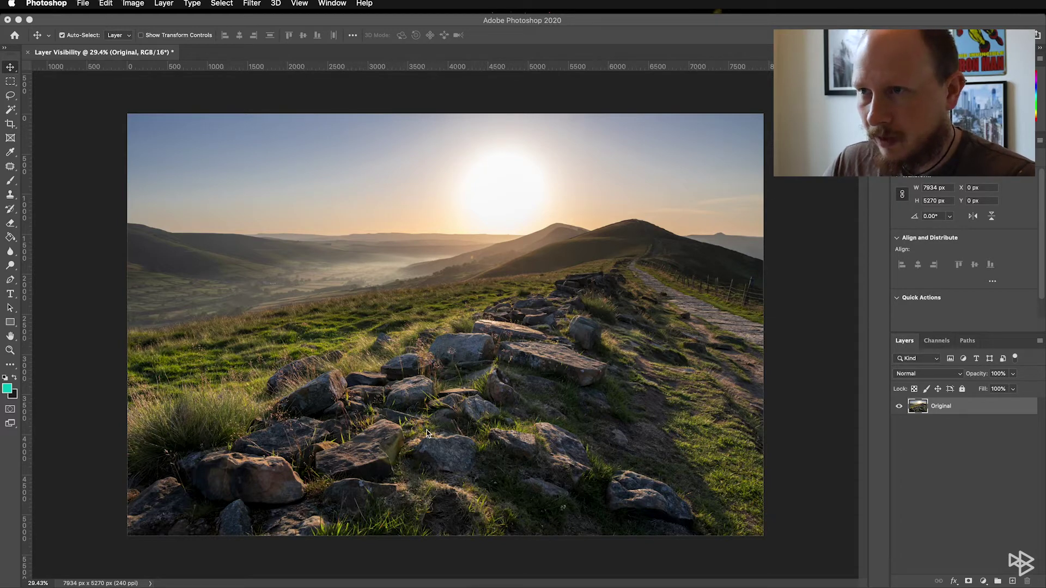
Patch the rainbow flare spot on the hillside with nearby clean hillside, then deselect.
scroll(472, 261, "up", 5)
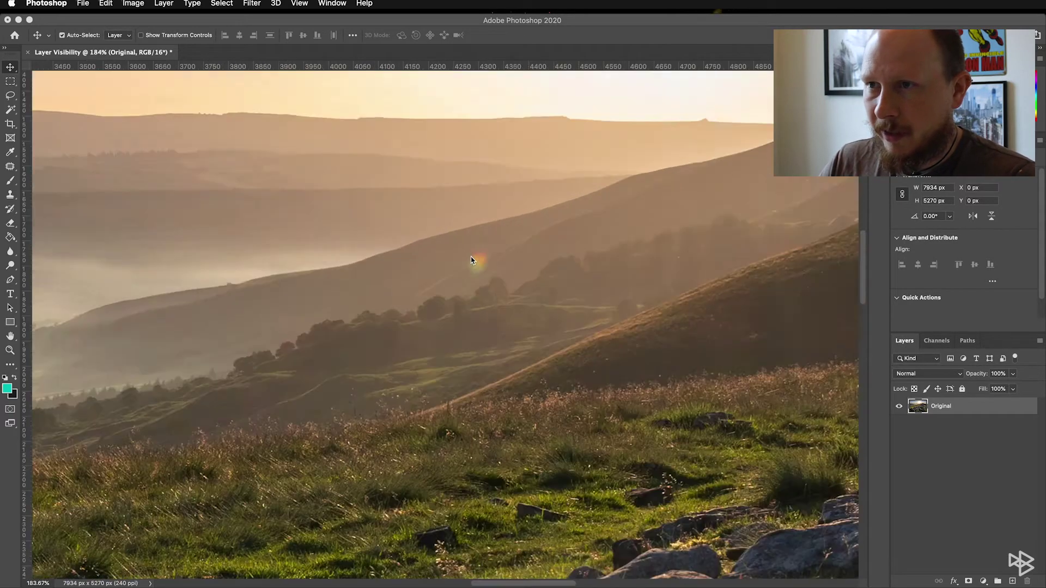
scroll(472, 260, "up", 2)
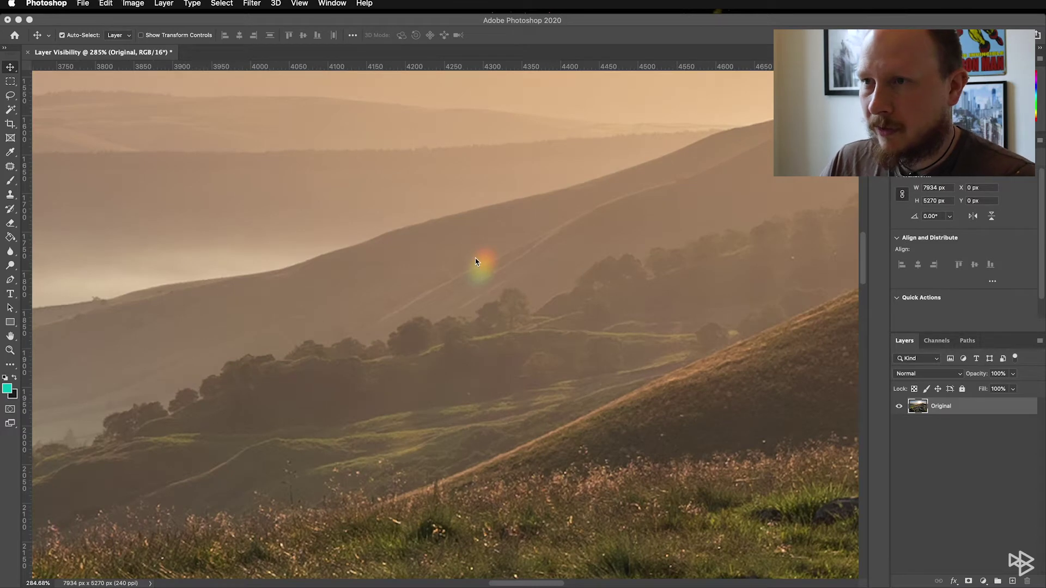
scroll(475, 262, "up", 2)
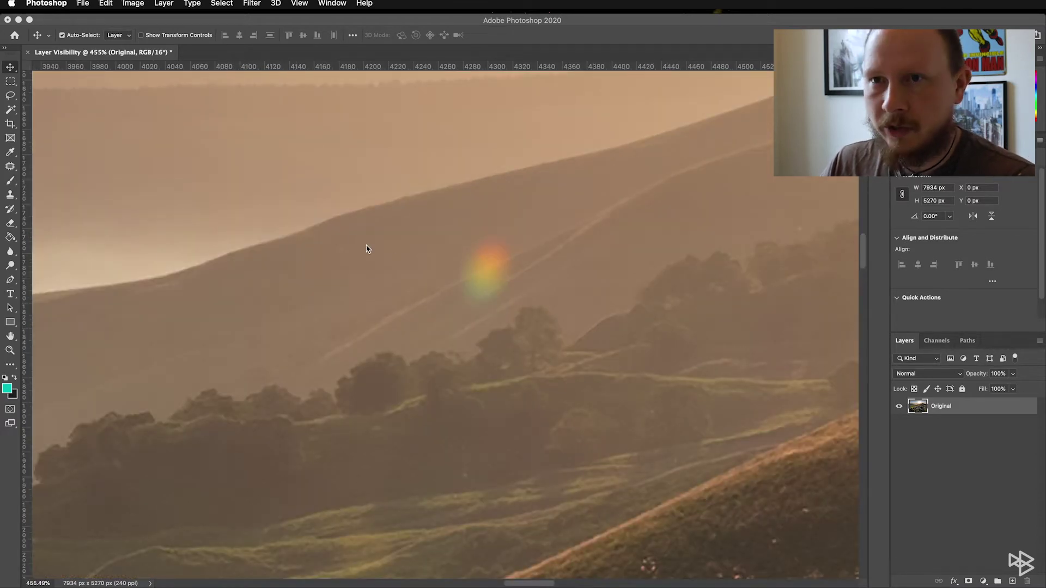
left_click(11, 167)
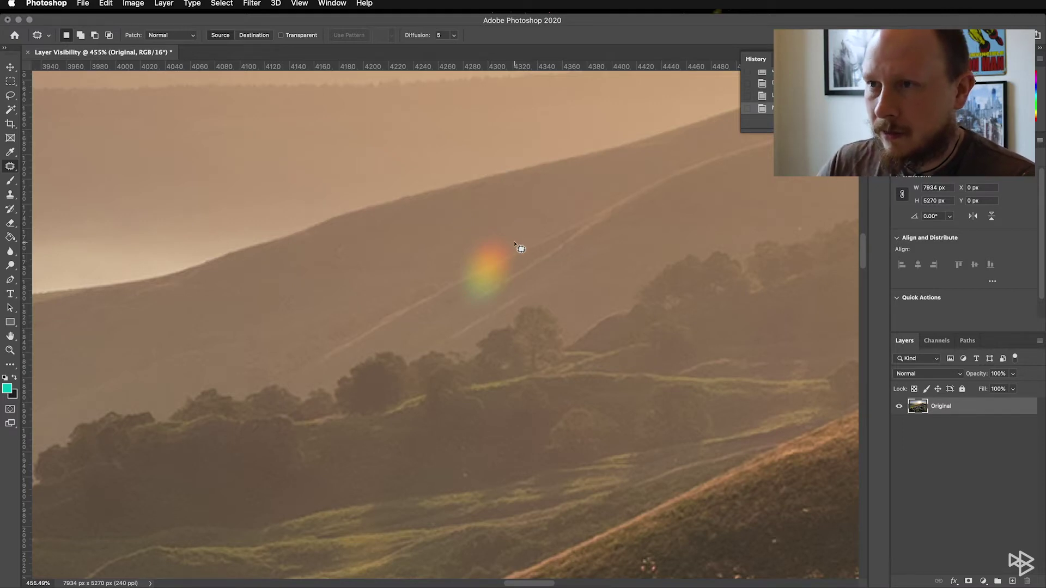
mouse_move(514, 240)
left_mouse_down()
mouse_move(478, 236)
mouse_move(455, 253)
mouse_move(458, 307)
mouse_move(484, 313)
mouse_move(527, 287)
mouse_move(531, 257)
mouse_move(507, 243)
left_mouse_up()
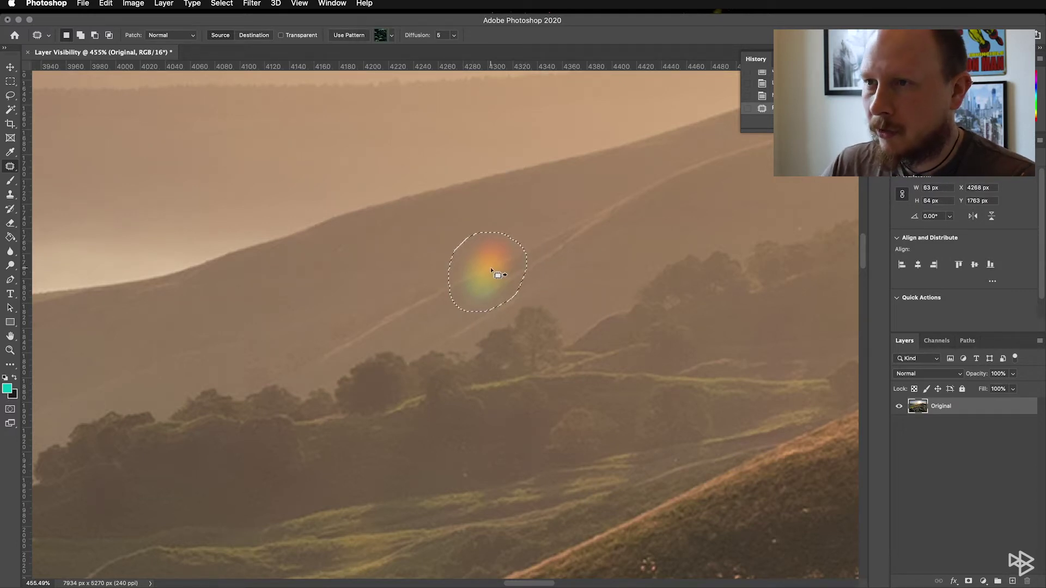
left_click_drag(492, 271, 673, 186)
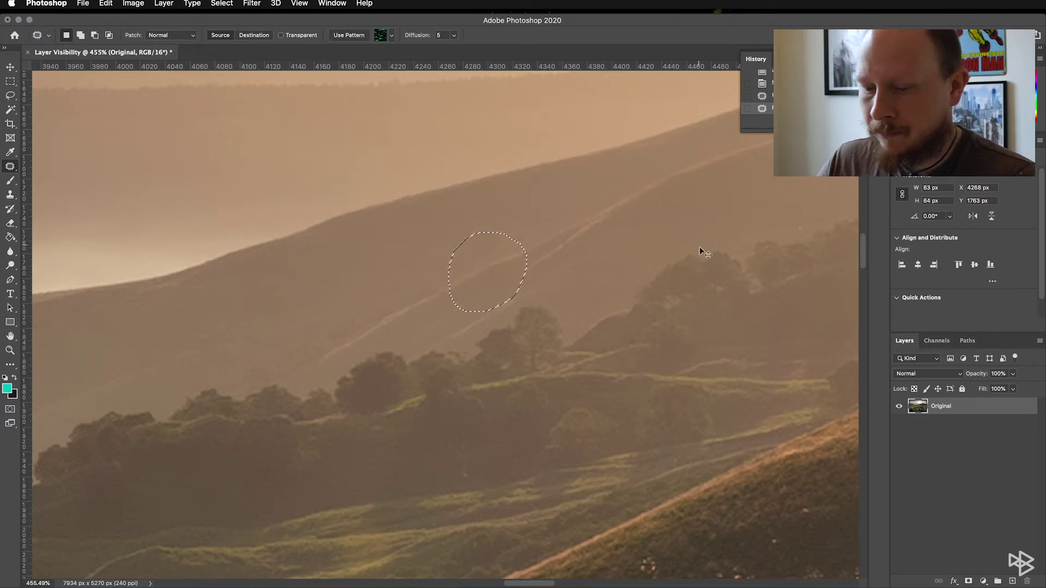
key("super+d")
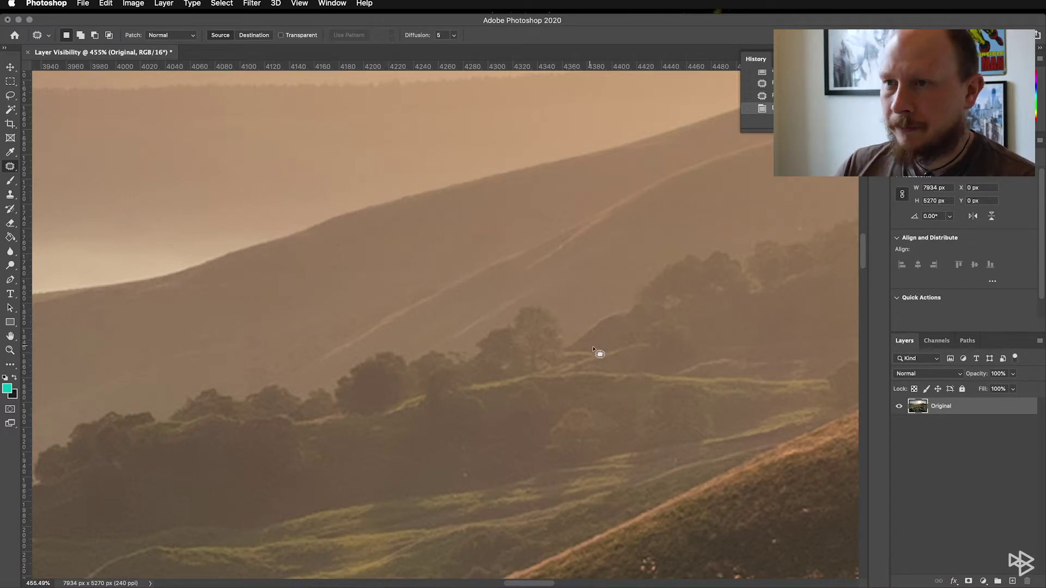
scroll(570, 316, "down", 5)
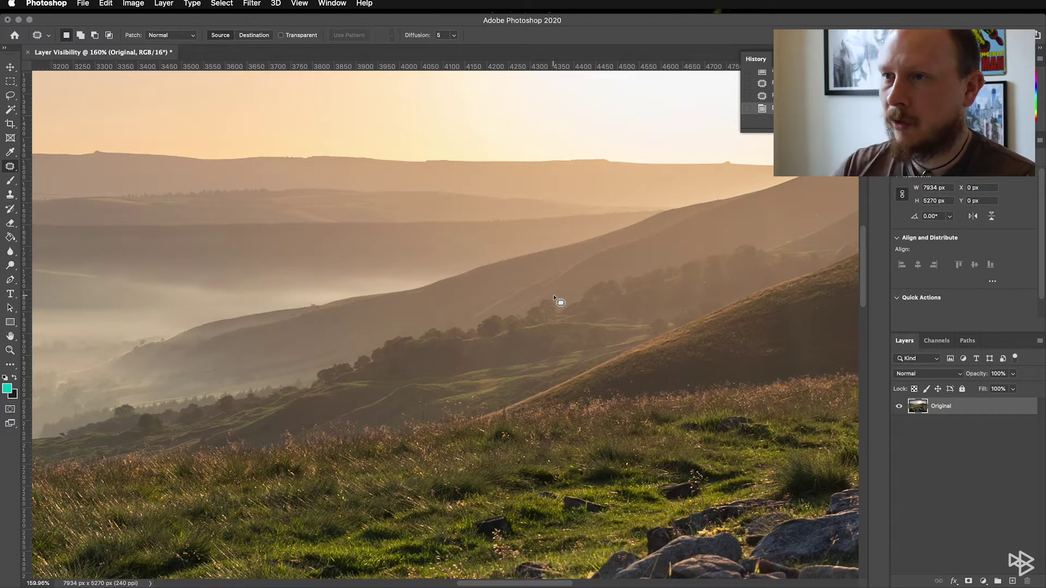
scroll(506, 302, "down", 3)
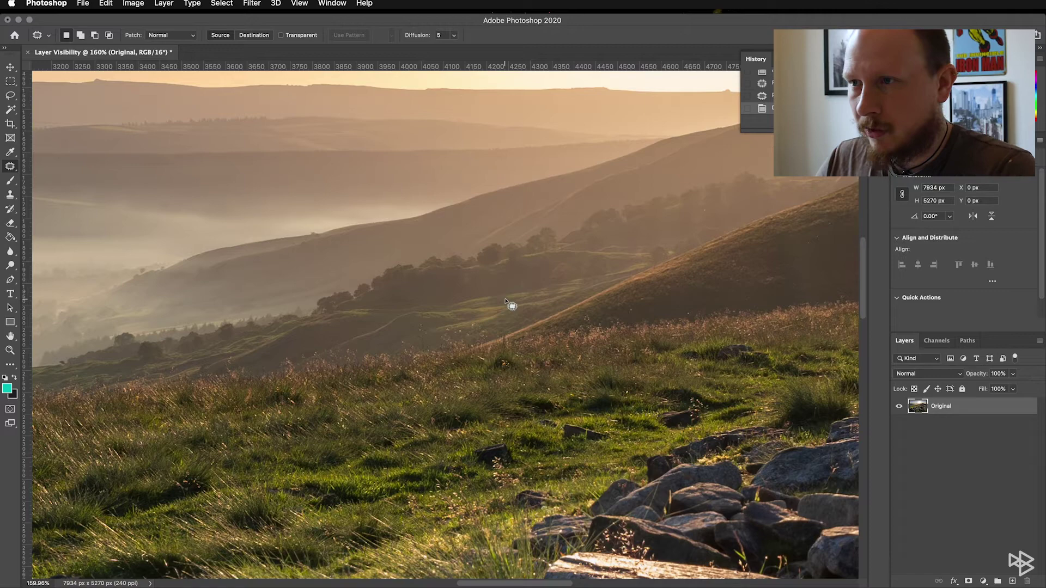
scroll(507, 302, "down", 3)
scroll(507, 302, "down", 5)
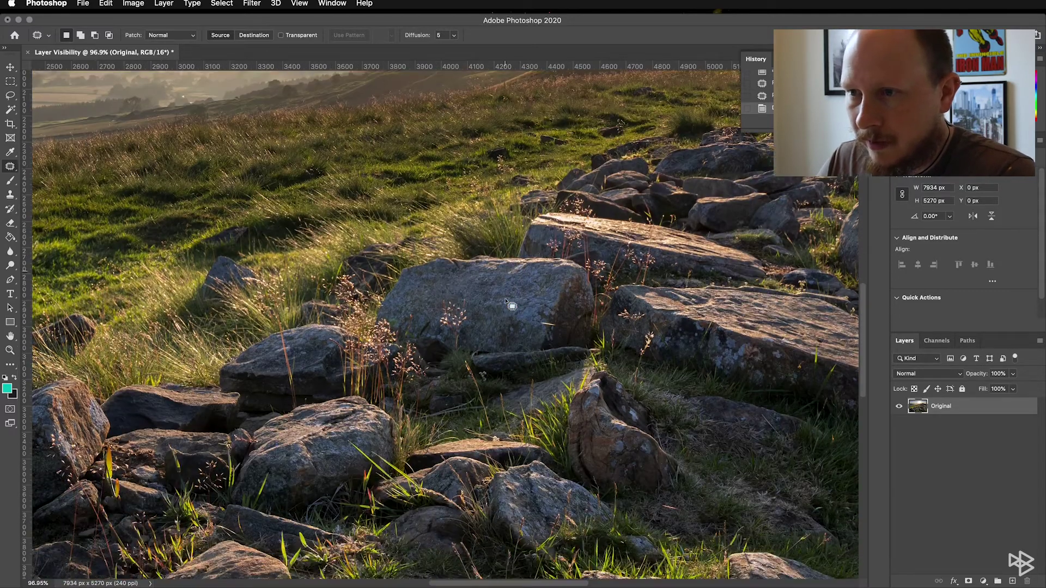
scroll(507, 302, "down", 10)
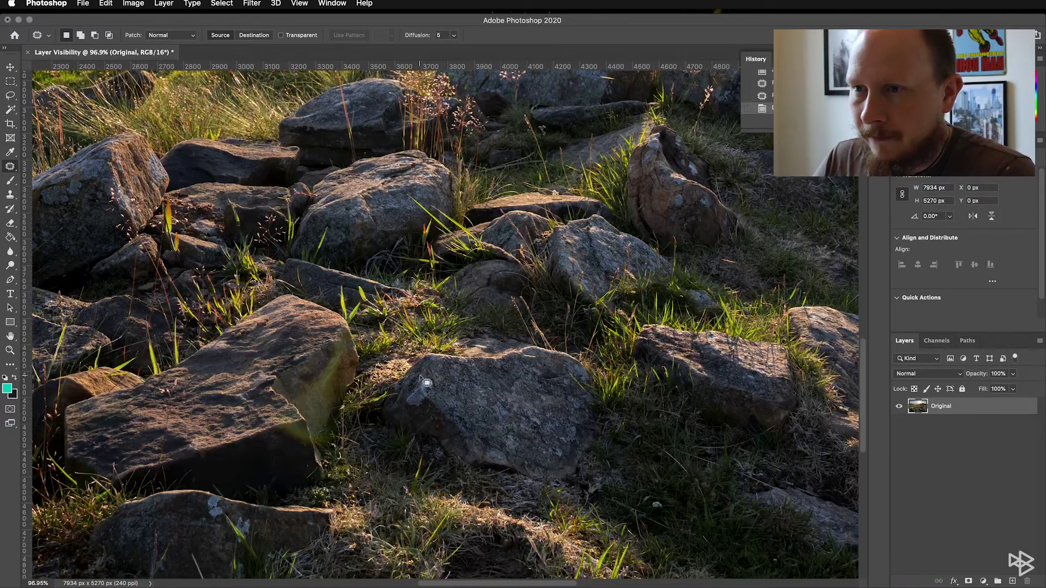
scroll(426, 383, "left", 5)
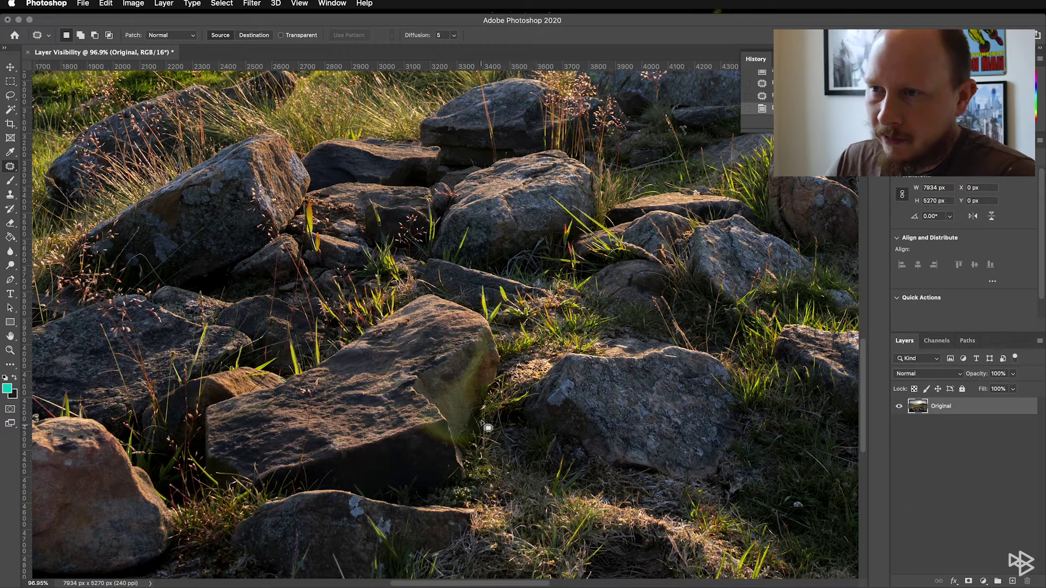
scroll(484, 355, "down", 5)
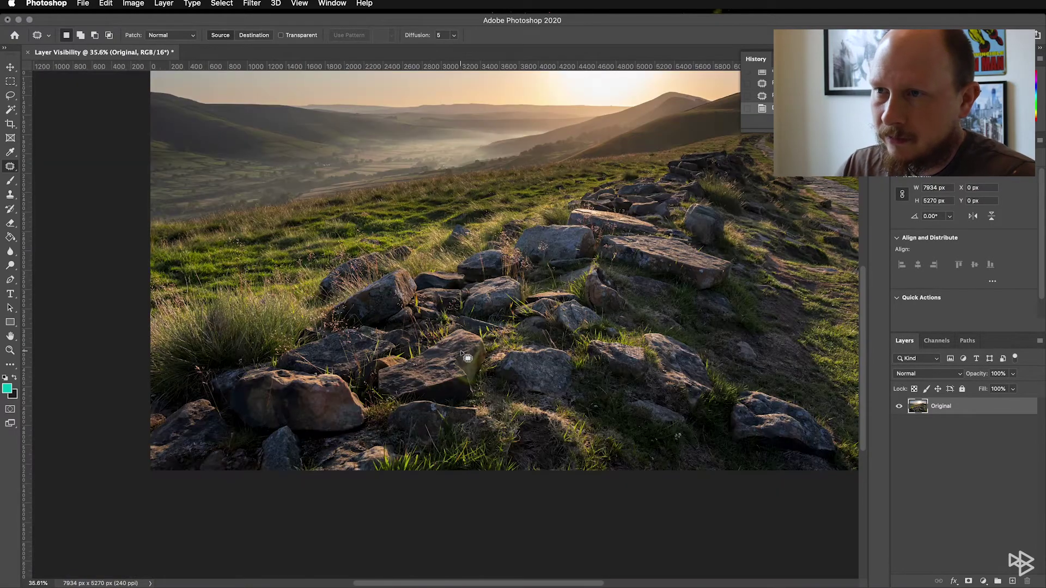
scroll(467, 358, "up", 3)
mouse_move(487, 337)
left_mouse_down()
mouse_move(435, 375)
mouse_move(442, 395)
mouse_move(473, 409)
mouse_move(494, 402)
mouse_move(510, 376)
mouse_move(511, 352)
mouse_move(490, 339)
left_mouse_up()
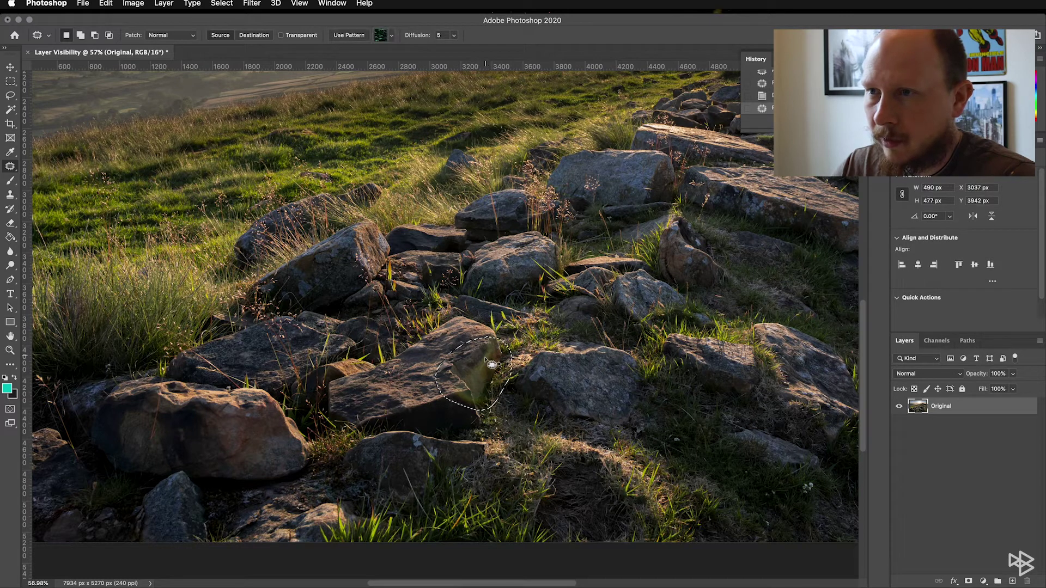
left_click_drag(516, 385, 258, 448)
key("cmd+d")
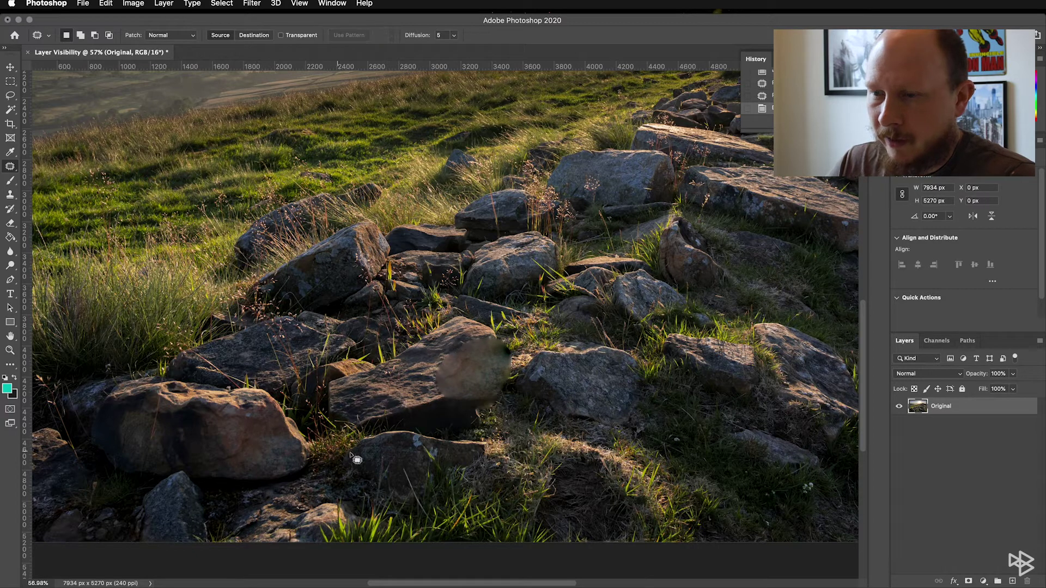
key("super+shift+d")
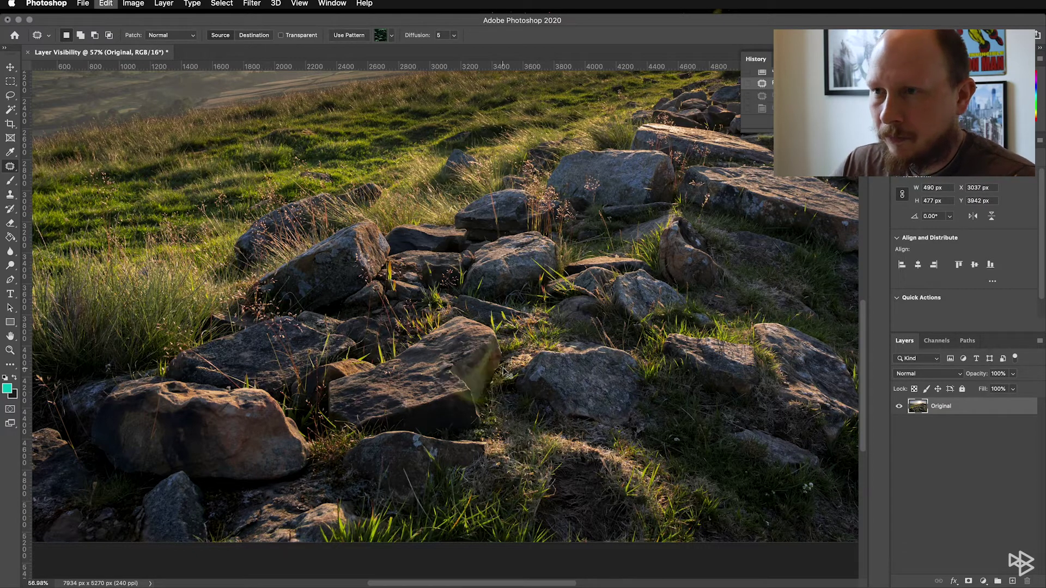
key("ctrl+d")
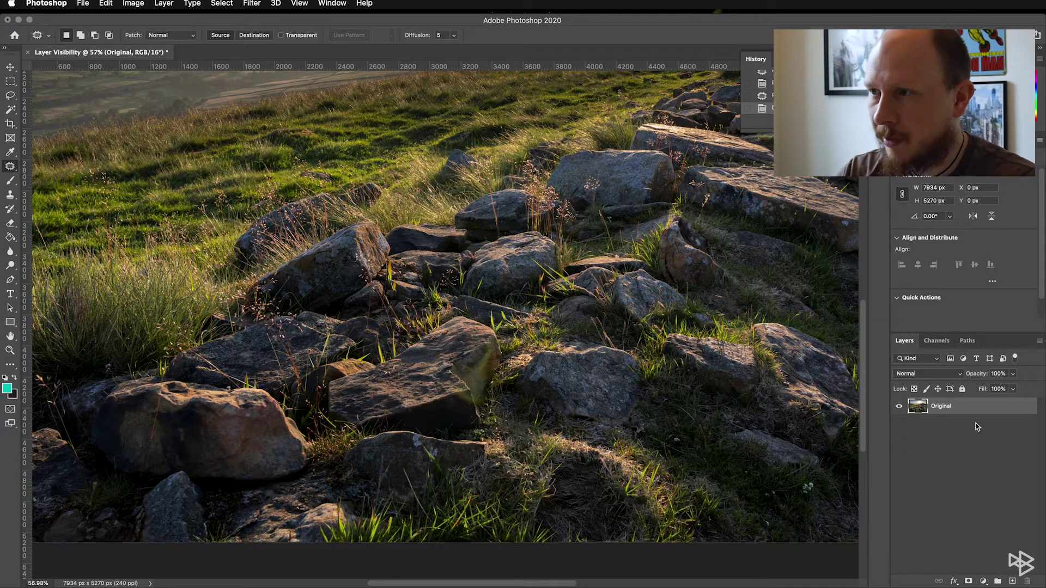
key("ctrl+0")
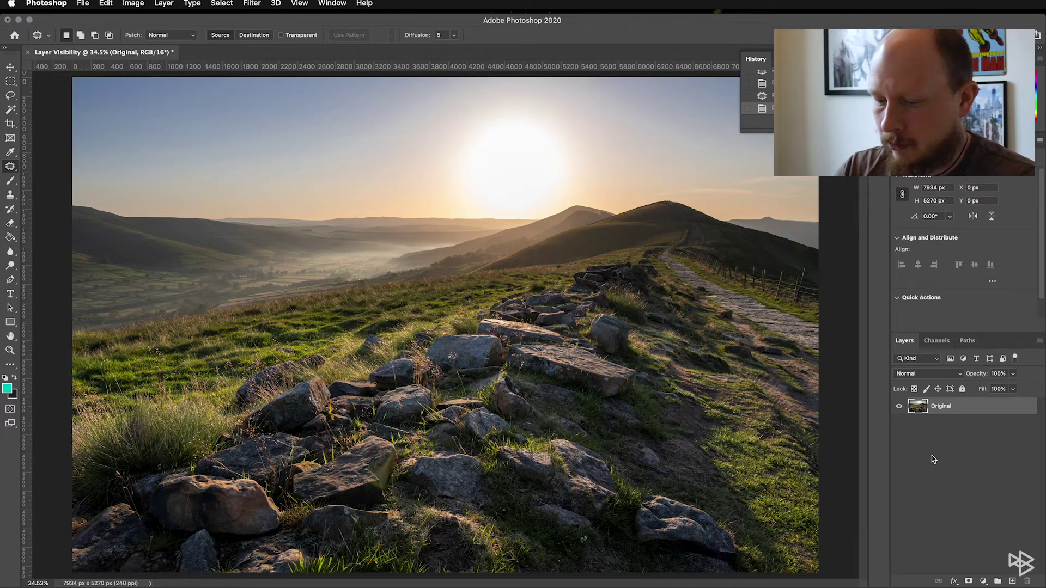
Duplicate the Original layer twice, name the copies Colour and Texture, and hide Texture.
key("super+j")
key("super+j")
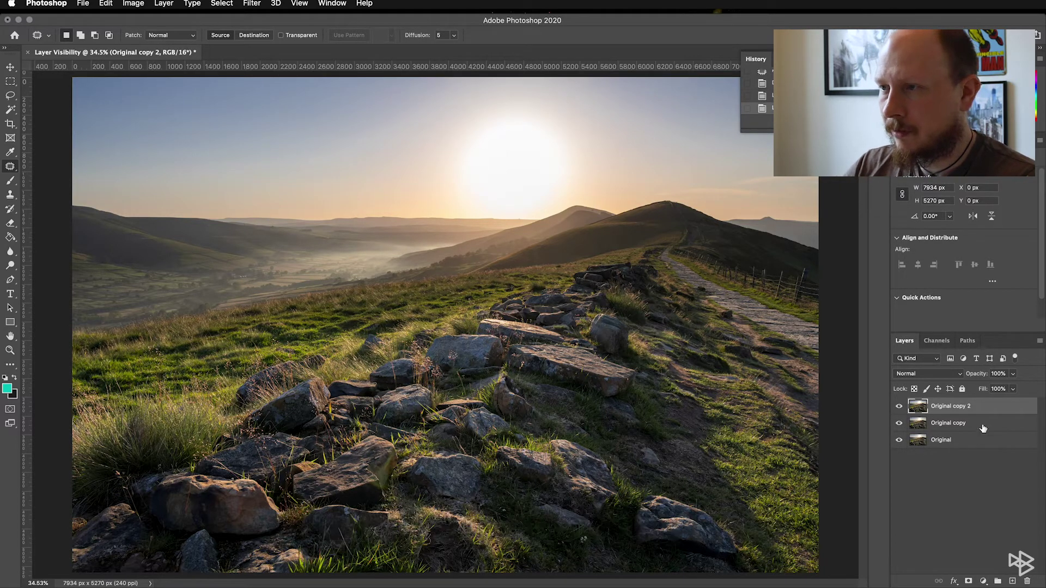
double_click(948, 423)
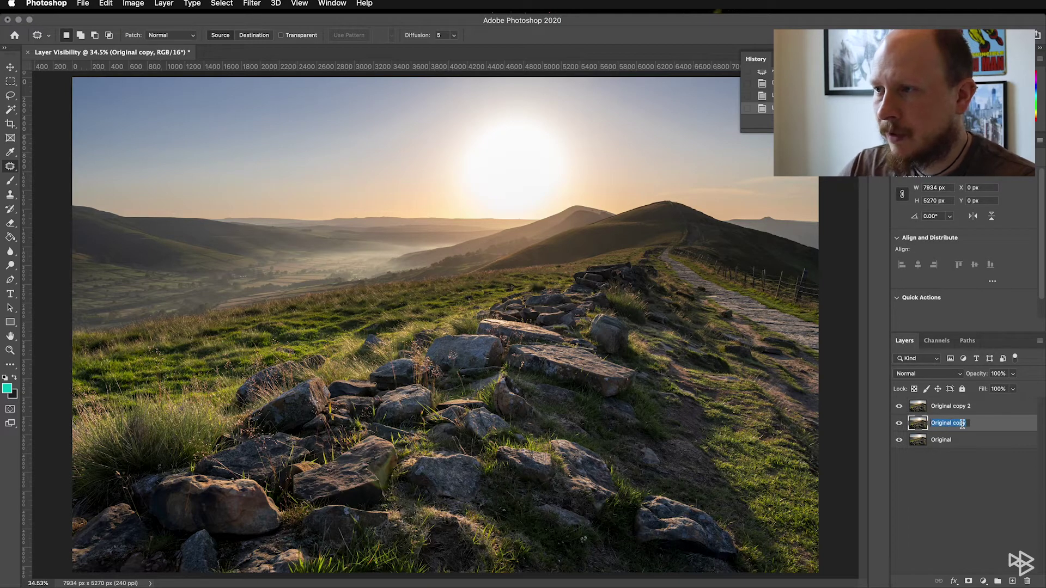
type("Colour")
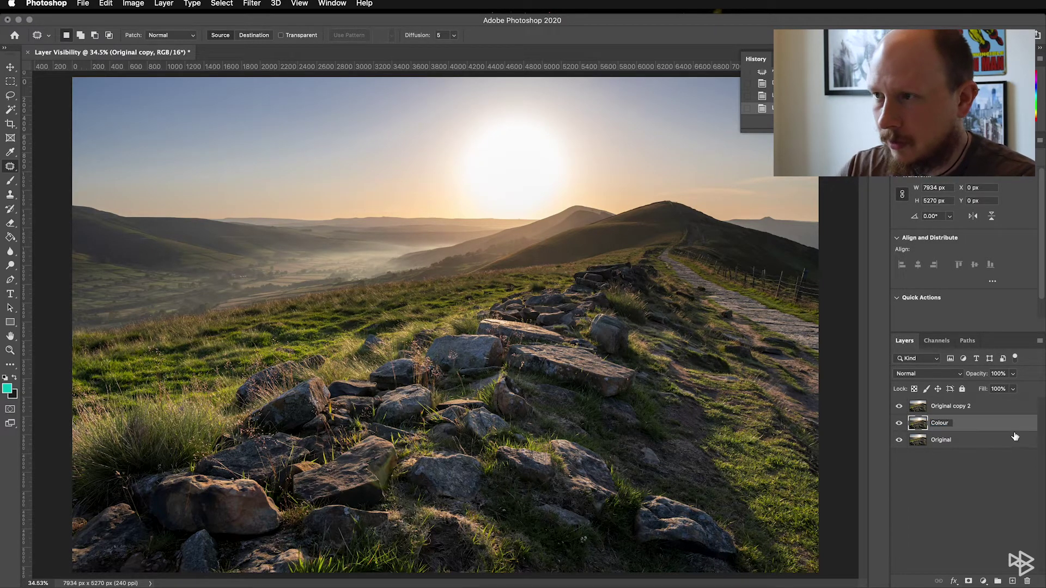
double_click(948, 406)
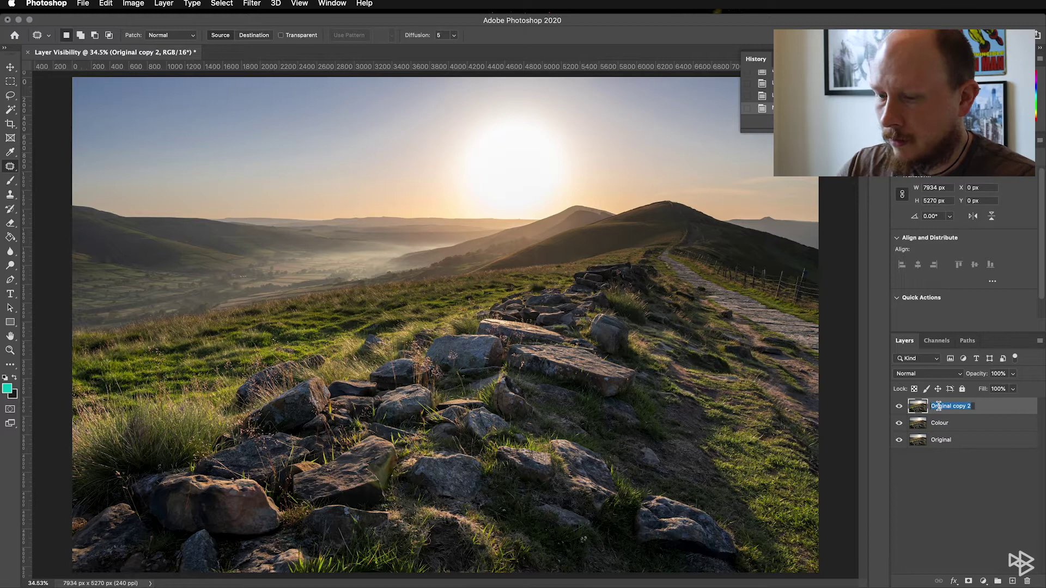
type("Texture")
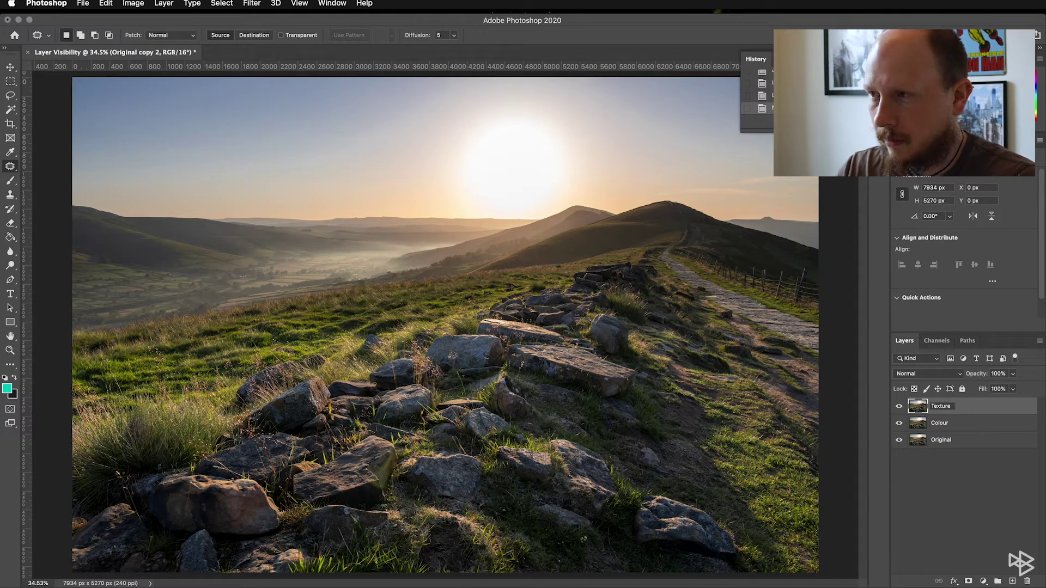
key("Return")
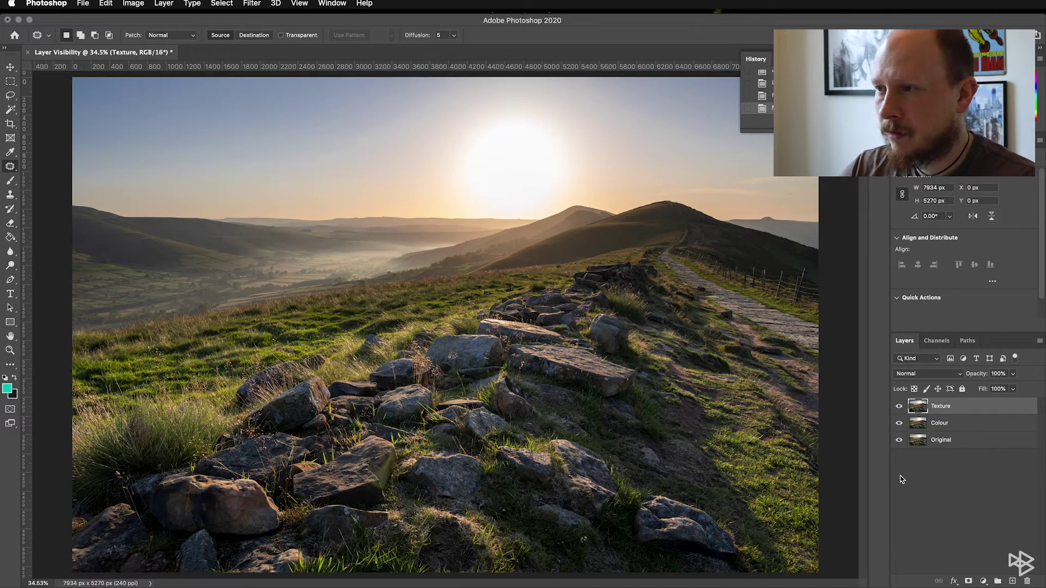
left_click(899, 407)
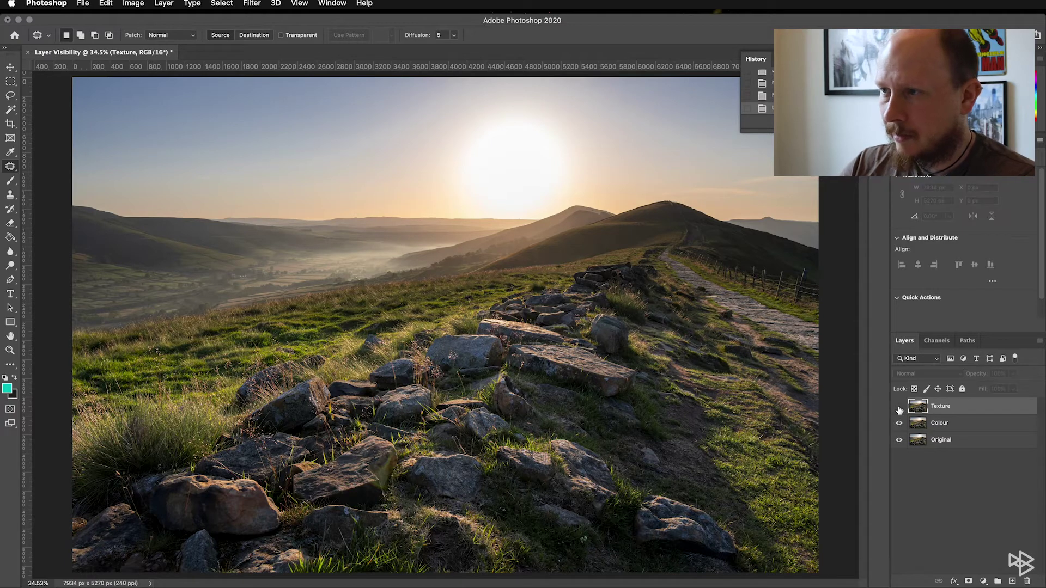
Select the Colour layer and apply a Gaussian Blur with a 6.0-pixel radius.
left_click(946, 426)
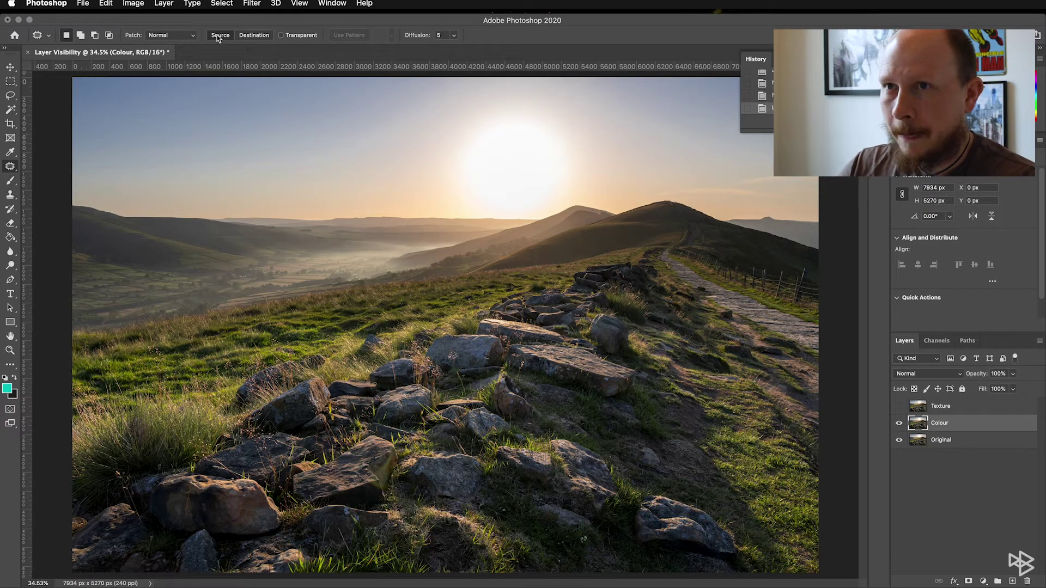
left_click(242, 7)
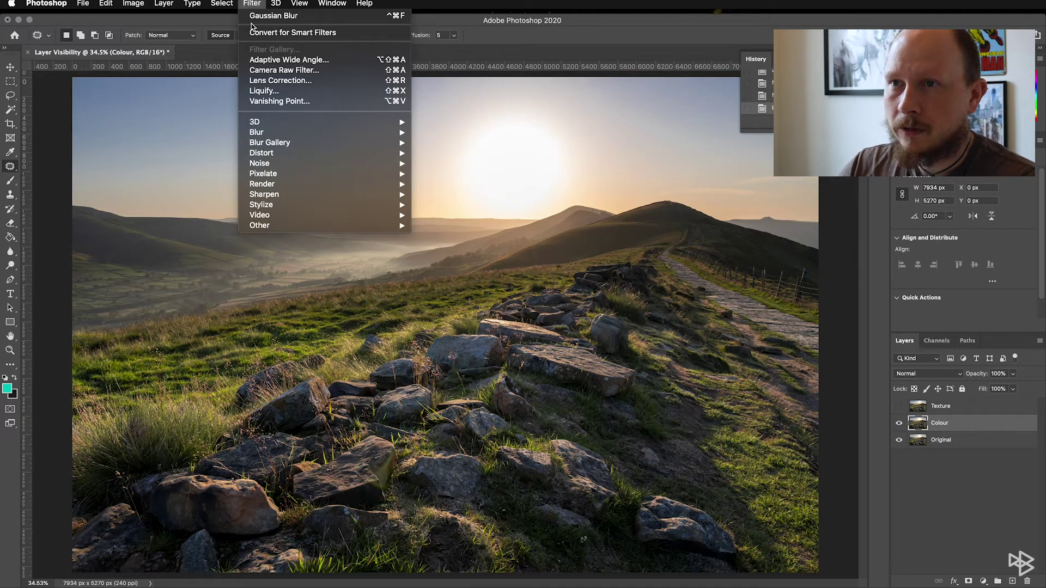
mouse_move(270, 133)
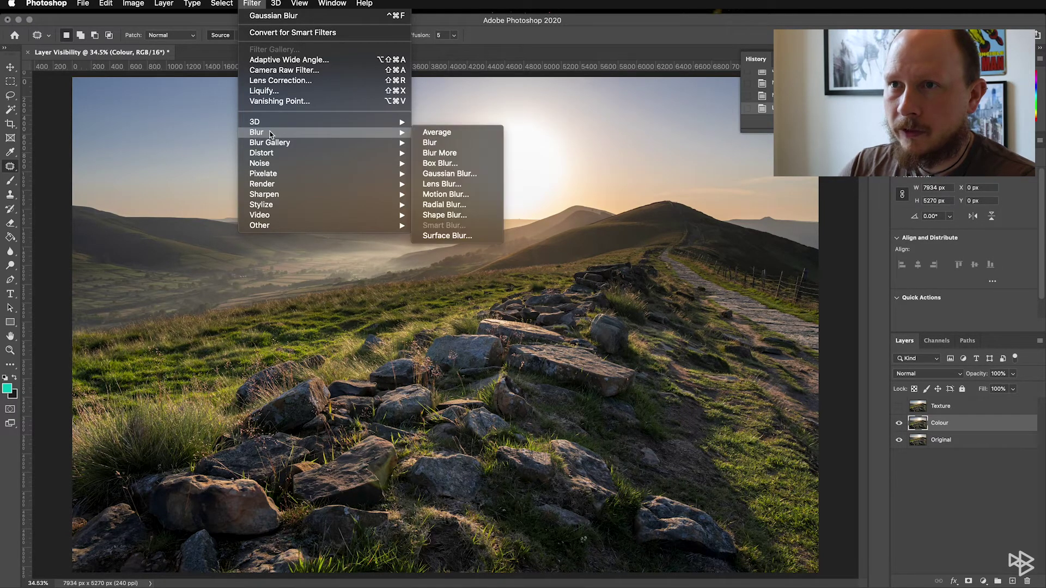
left_click(461, 173)
mouse_move(957, 497)
left_mouse_down()
mouse_move(987, 501)
mouse_move(934, 500)
mouse_move(962, 500)
left_mouse_up()
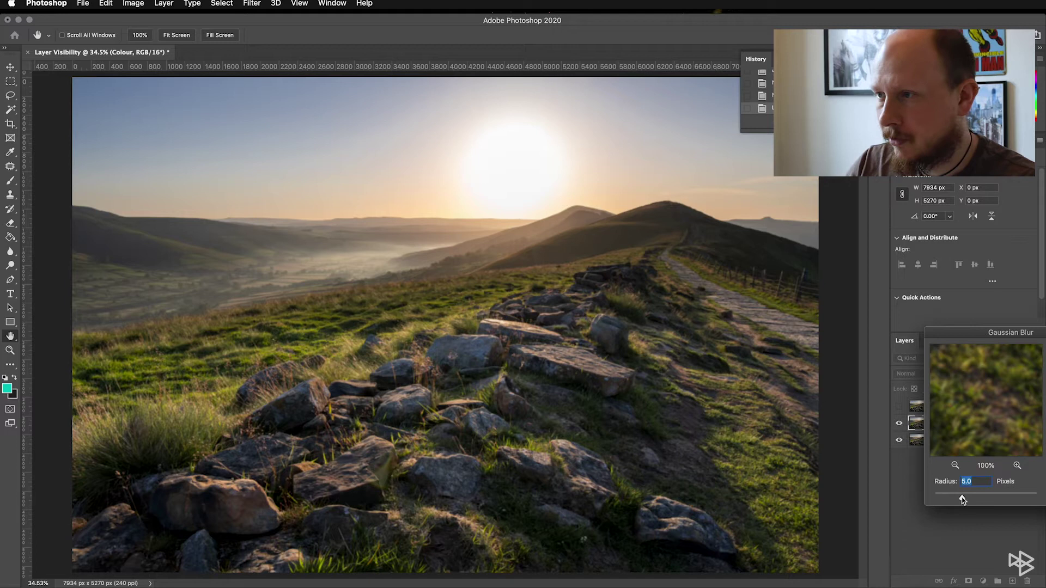
left_click_drag(962, 500, 965, 500)
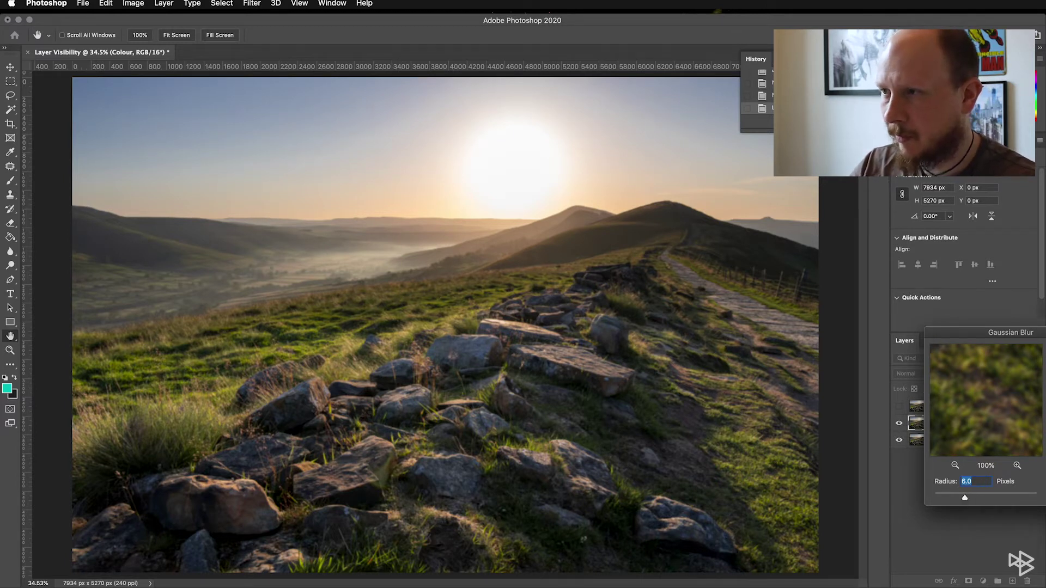
left_click_drag(1026, 336, 939, 338)
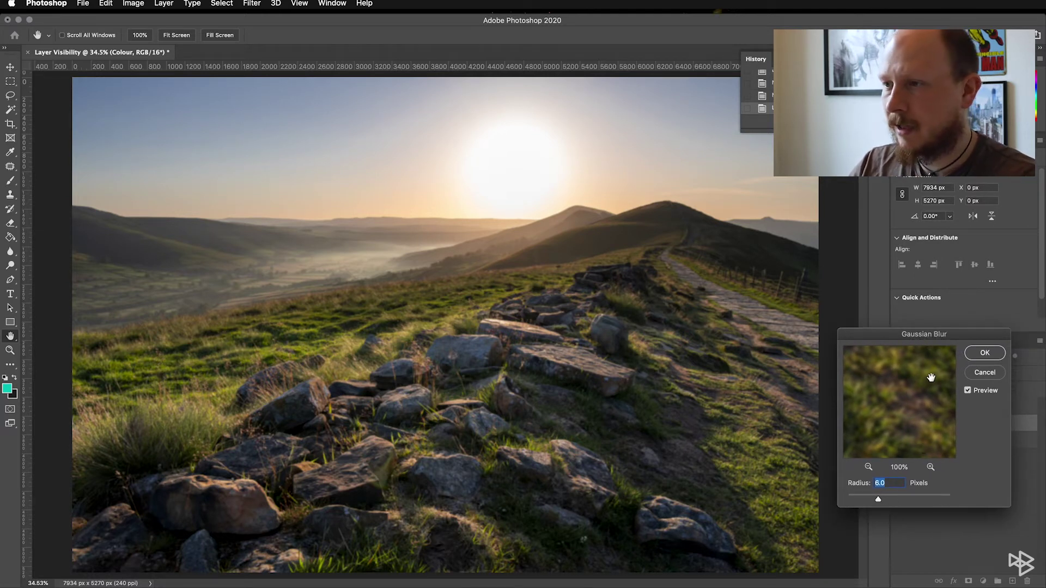
left_click(983, 355)
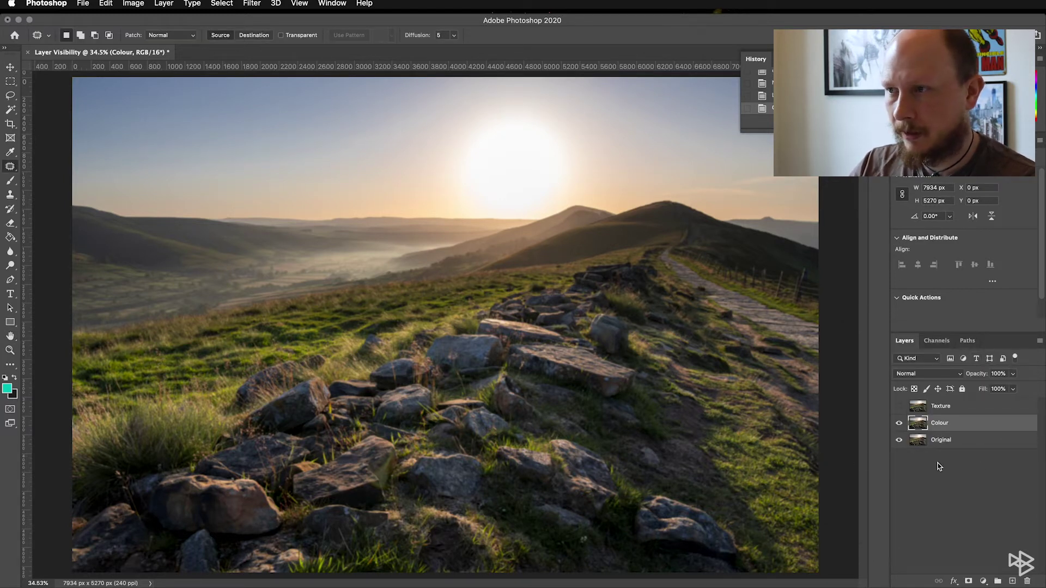
Make the Texture layer visible again and select it as the active layer.
left_click(938, 405)
left_click(899, 406)
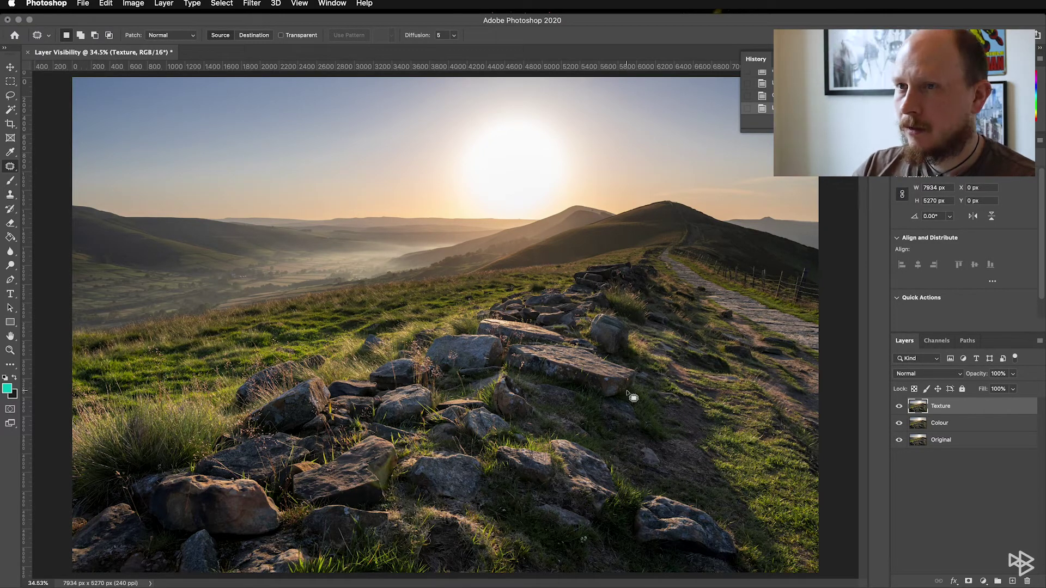
left_click(132, 4)
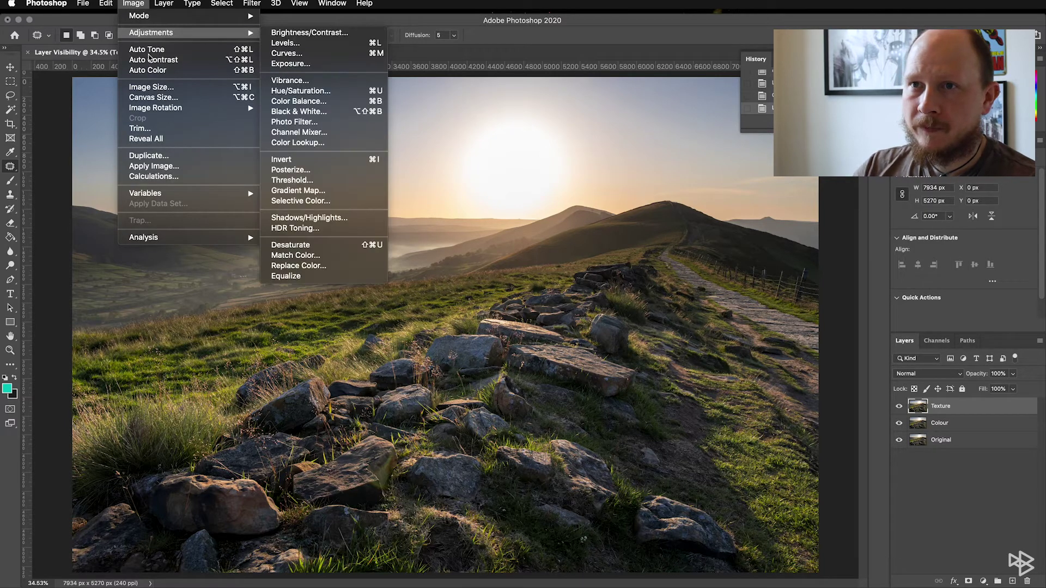
Open Image > Apply Image on the Texture layer, showing inverted Merged RGB, Add, Scale 2.
left_click(173, 166)
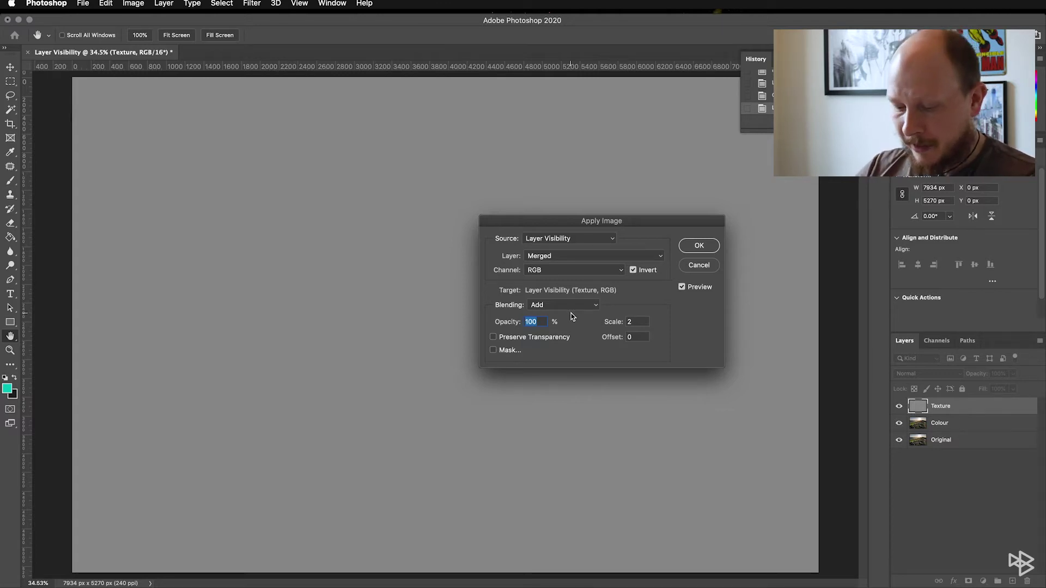
Cancel Apply Image and confirm the document mode is 16 Bits/Channel.
left_click(687, 265)
left_click(131, 9)
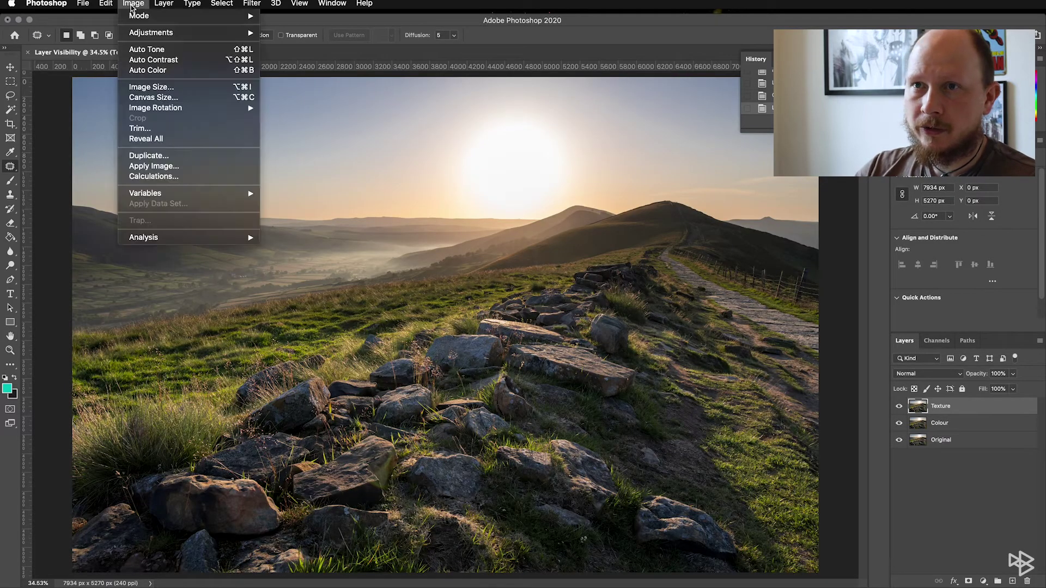
mouse_move(140, 17)
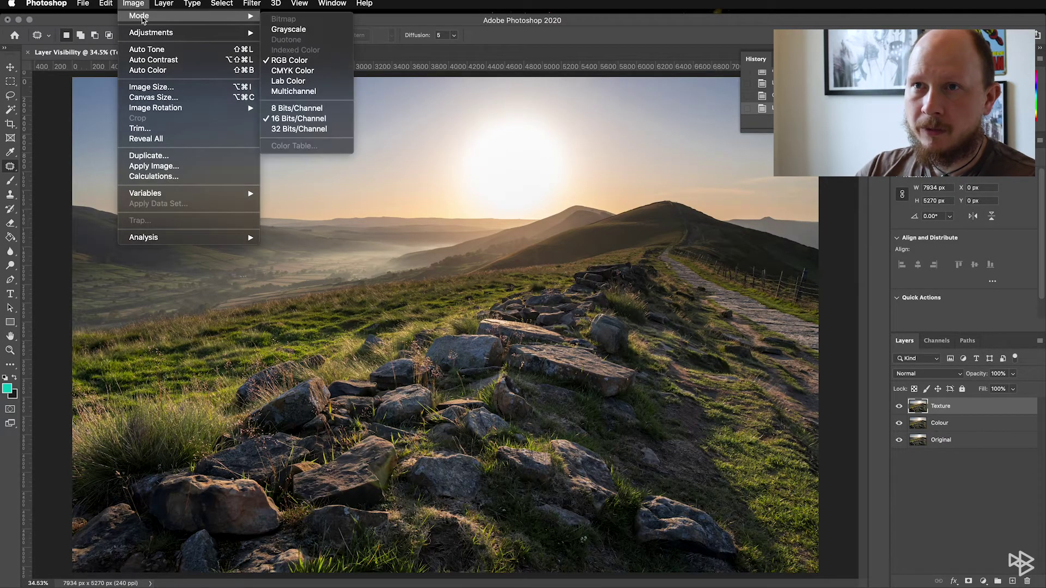
left_click(292, 120)
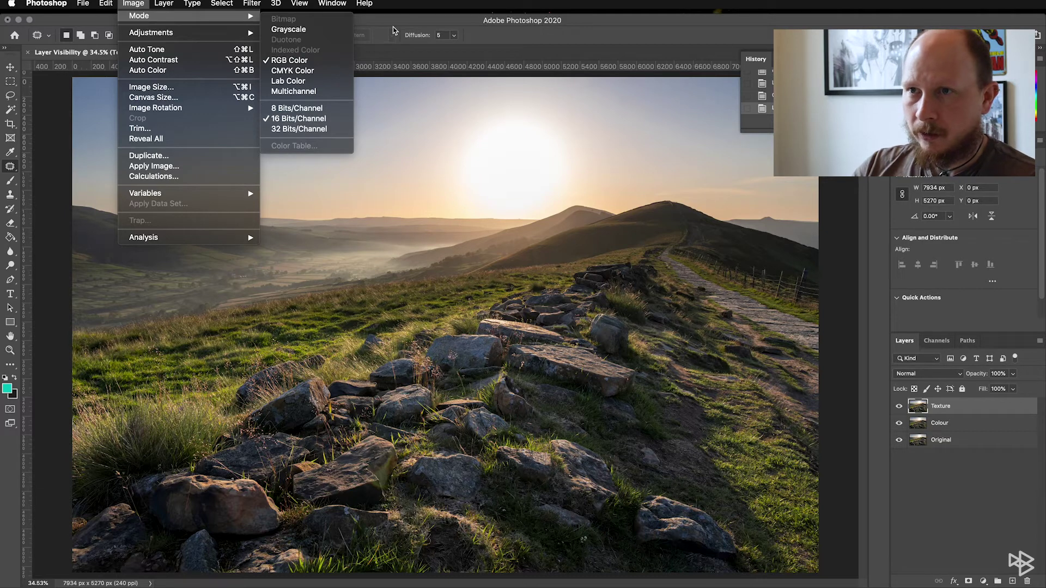
Reopen Apply Image with the Colour layer as source, keeping inverted Add blending at Scale 2.
left_click(137, 5)
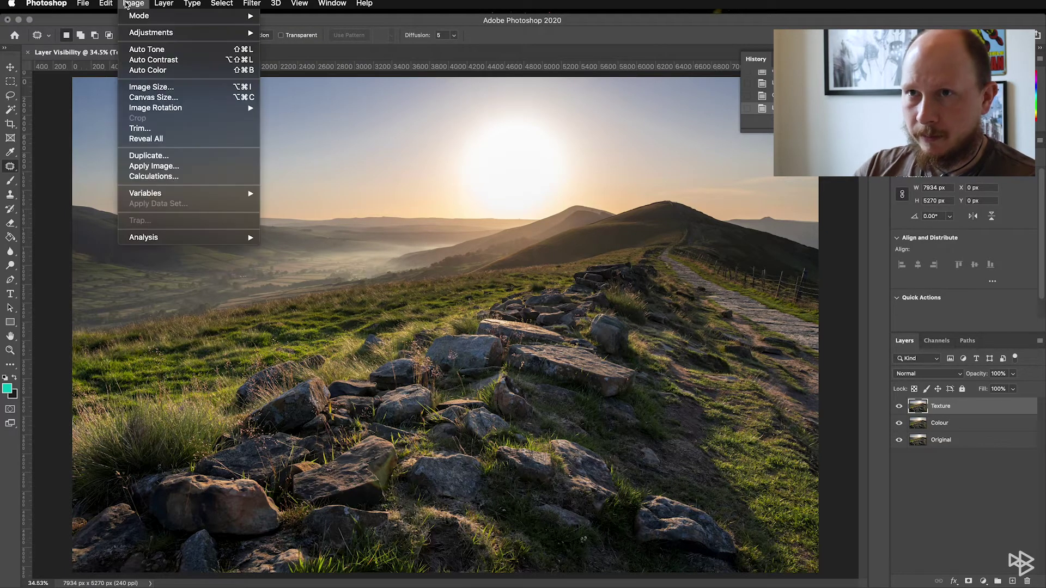
left_click(161, 171)
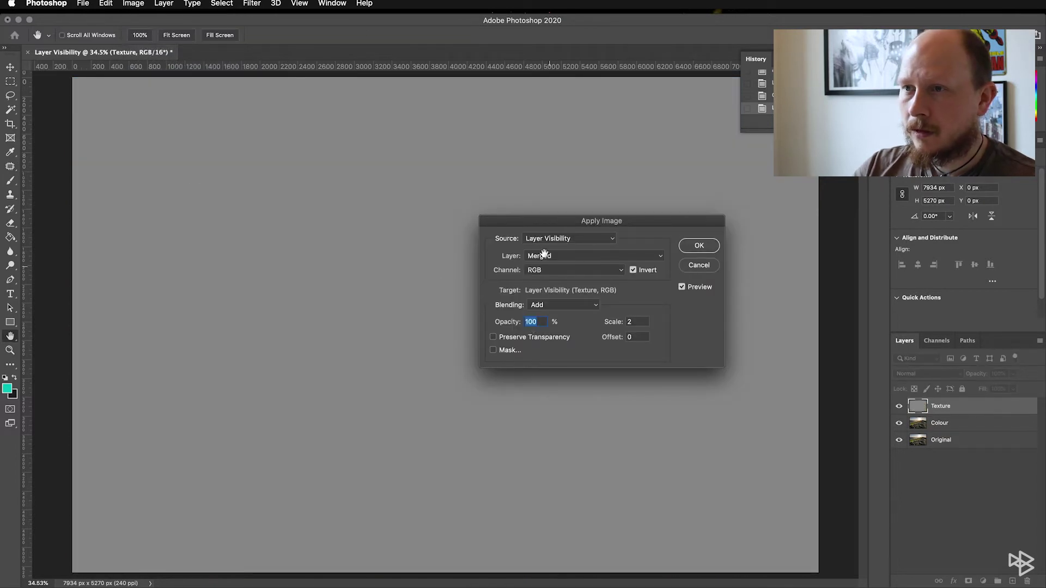
left_click(565, 260)
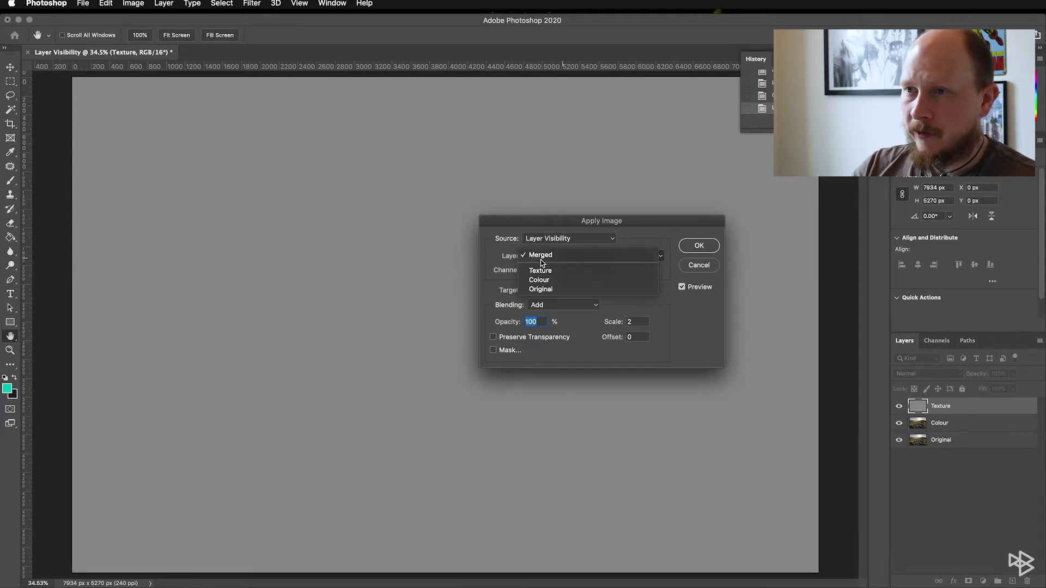
left_click(555, 280)
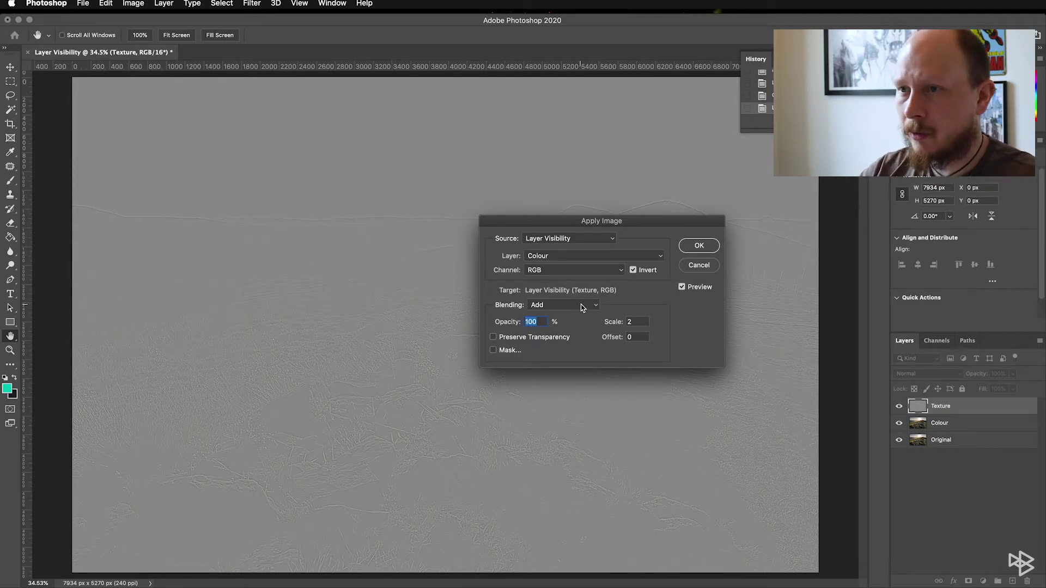
left_click(582, 308)
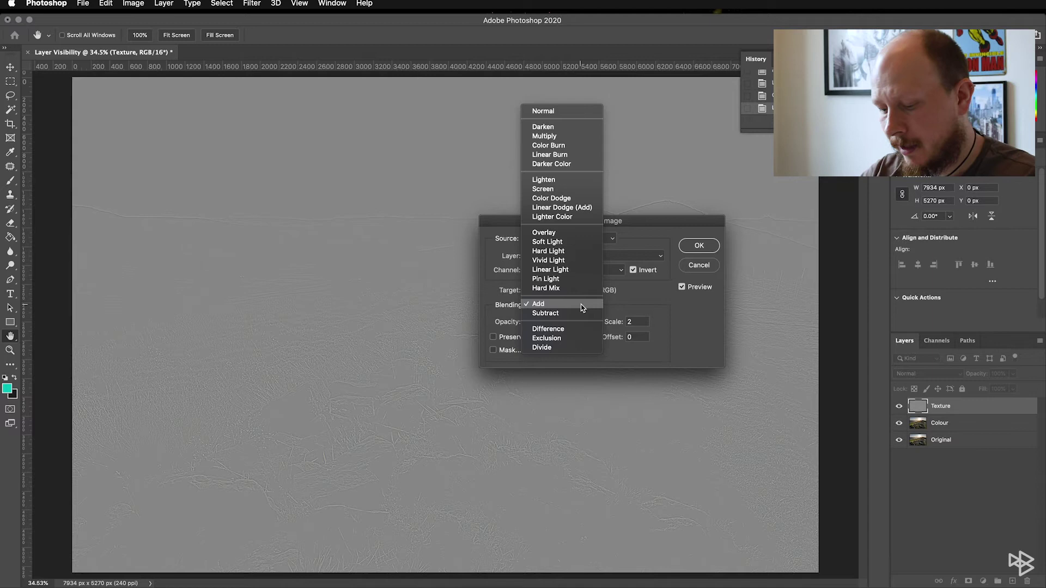
left_click(581, 309)
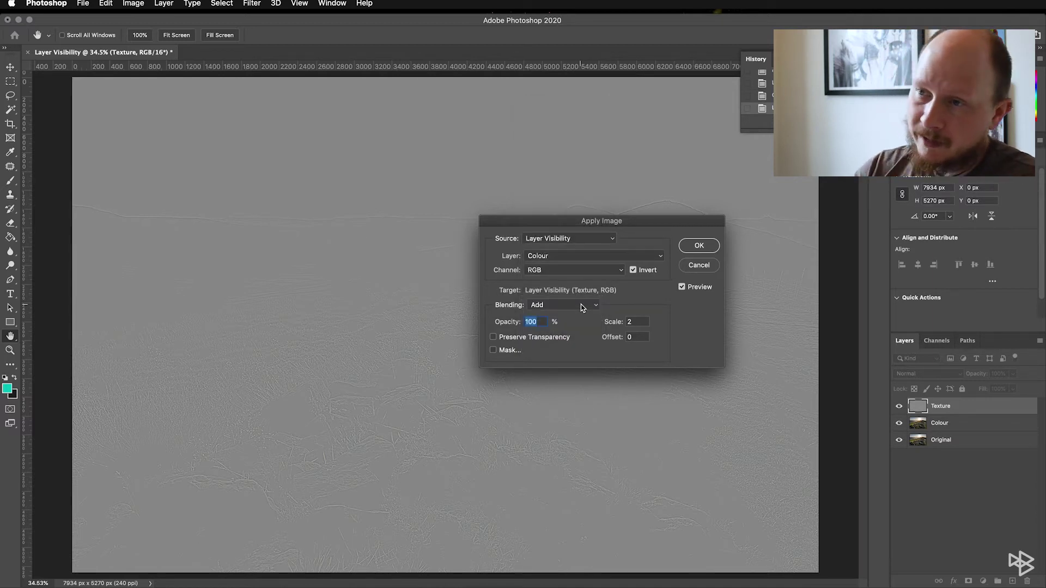
left_click(583, 308)
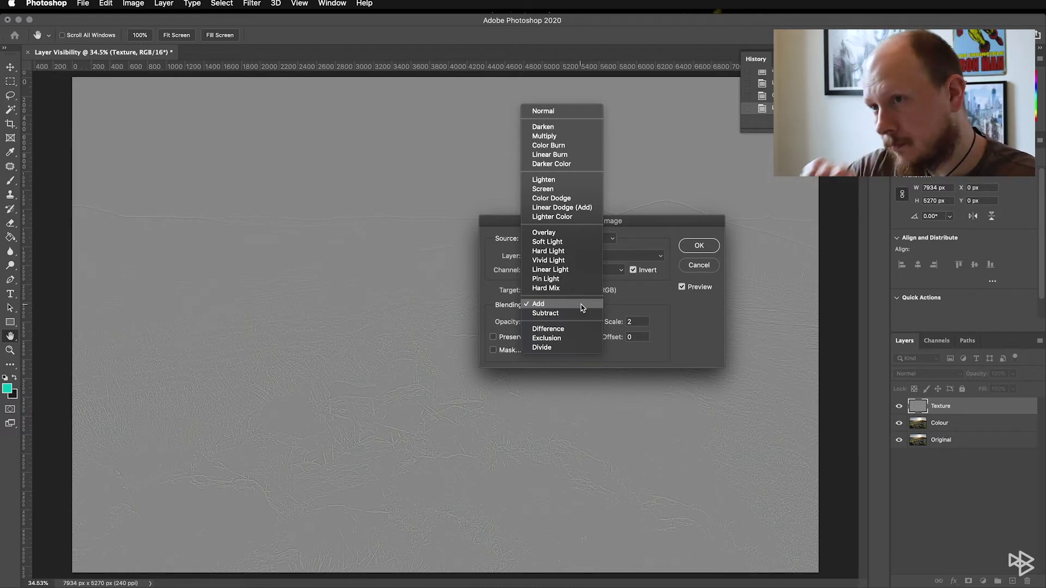
left_click(659, 309)
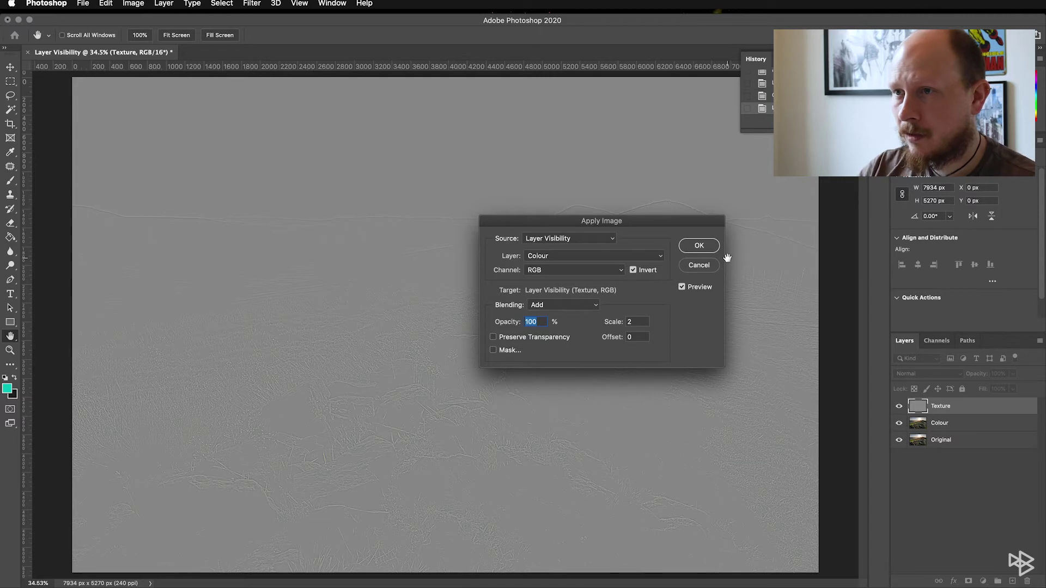
left_click(698, 245)
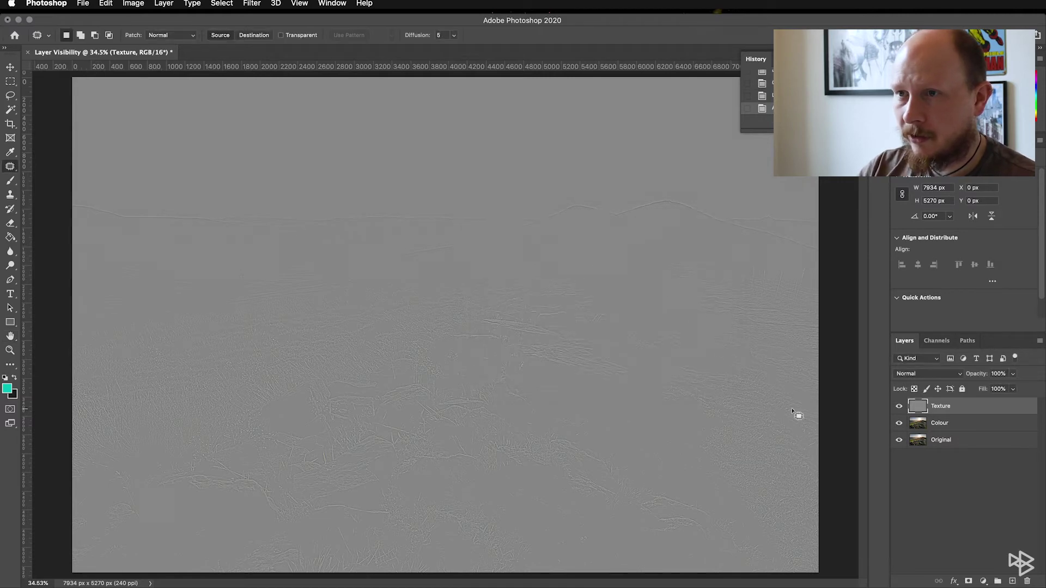
scroll(504, 322, "up", 10)
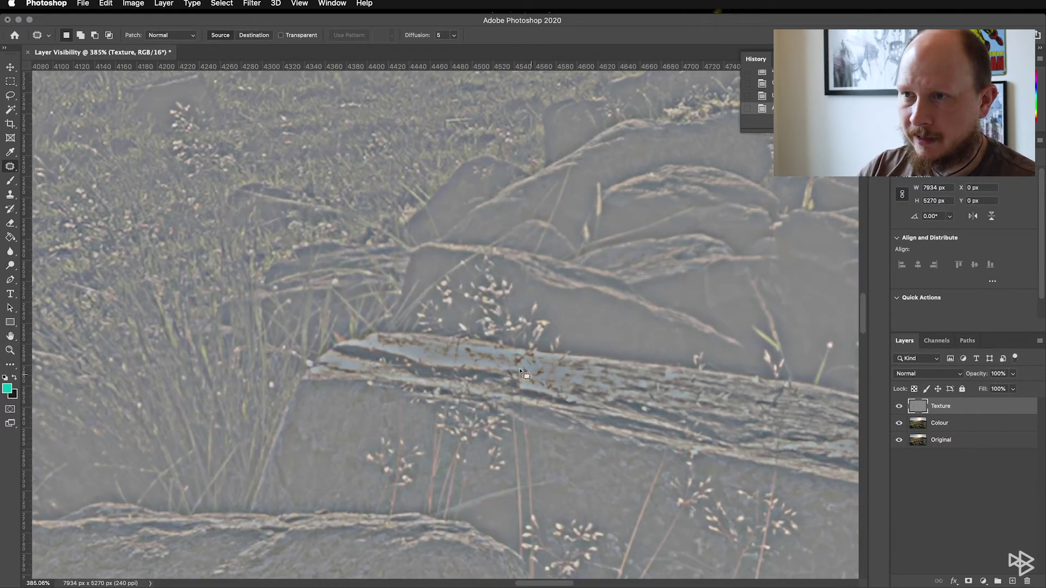
scroll(397, 322, "down", 4)
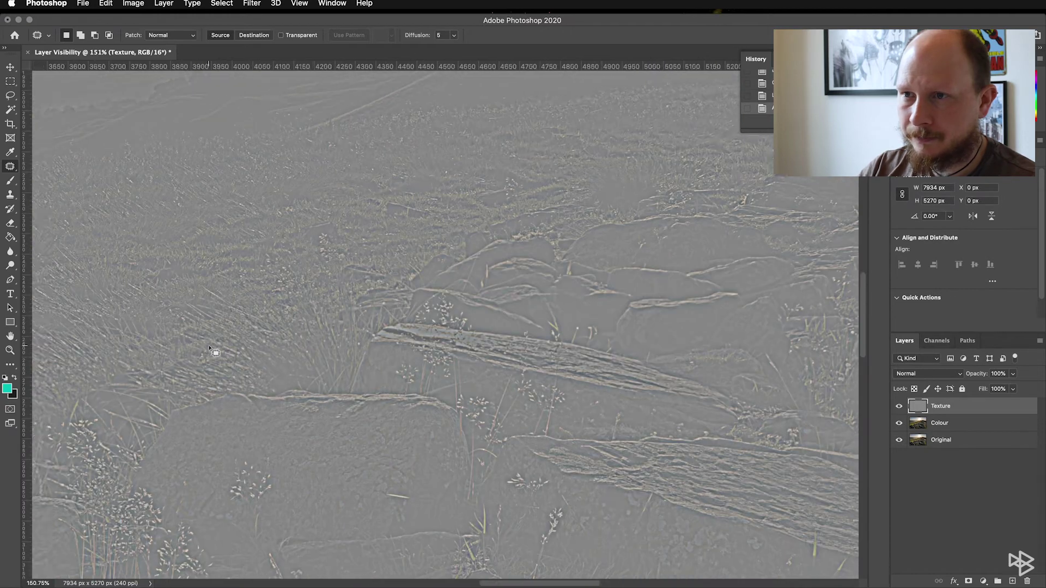
scroll(218, 351, "left", 4)
scroll(220, 352, "left", 4)
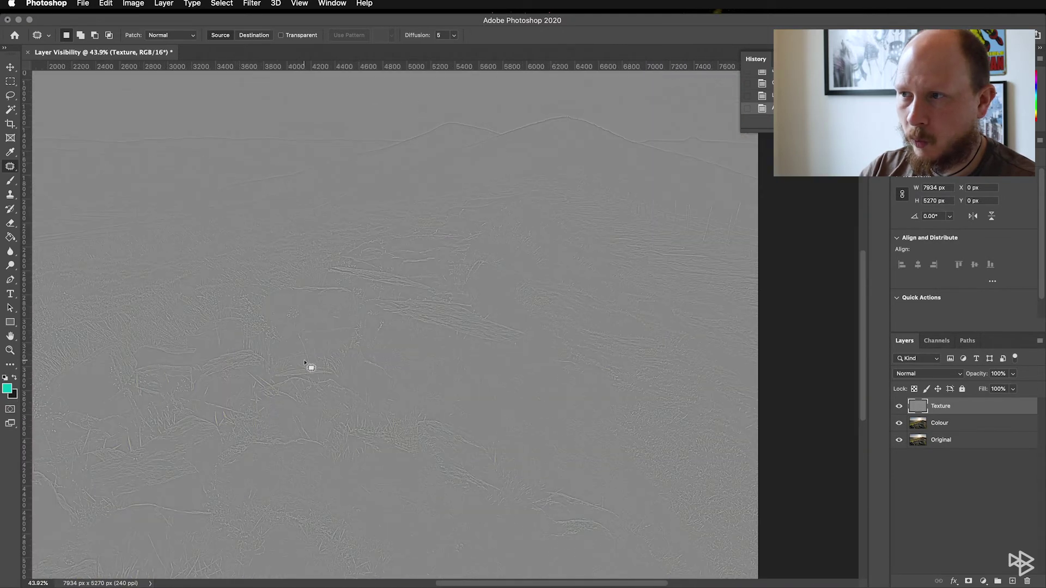
scroll(313, 362, "down", 5)
scroll(311, 355, "up", 2)
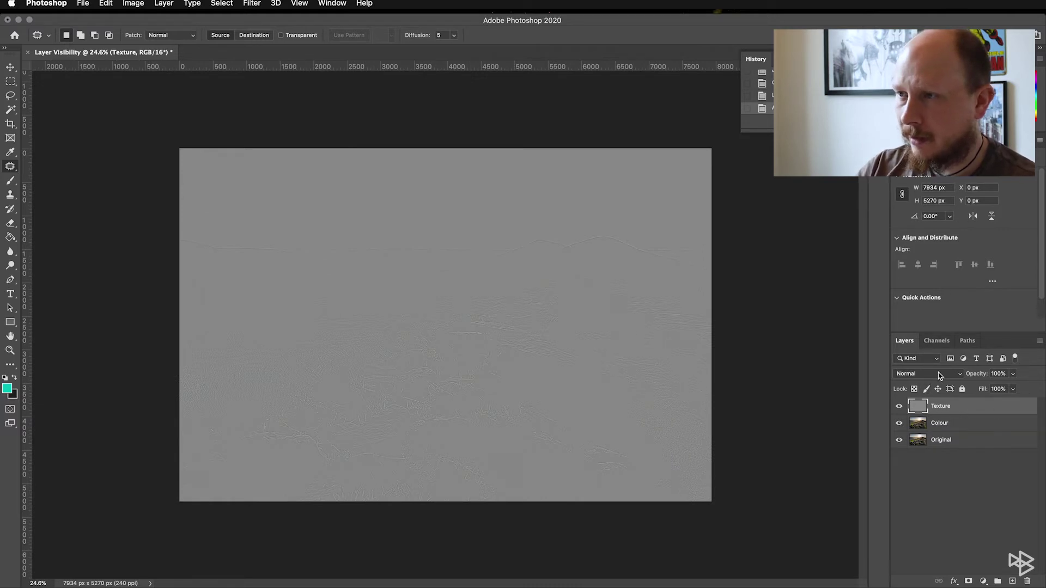
left_click(958, 375)
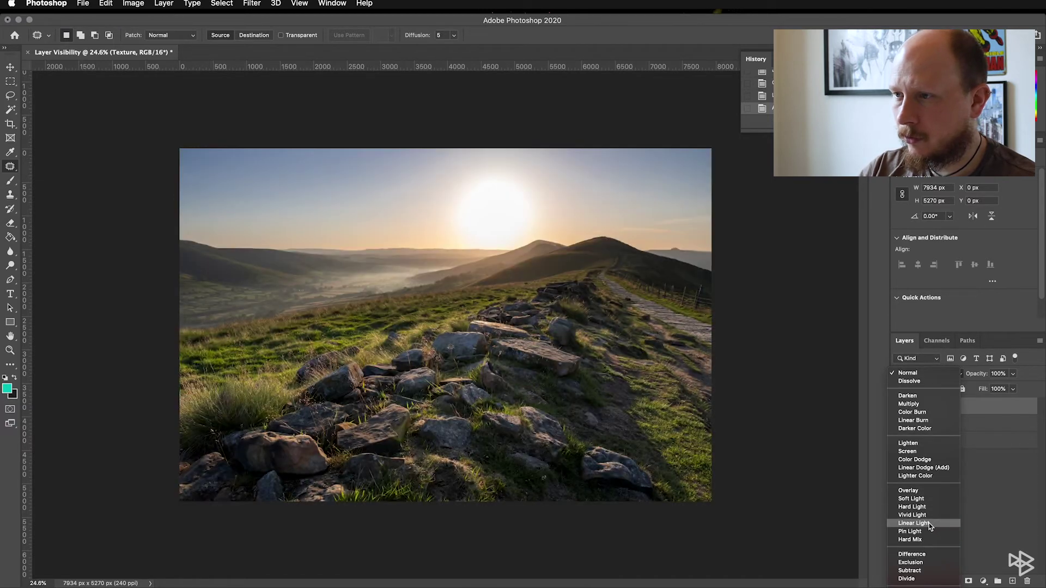
left_click(930, 524)
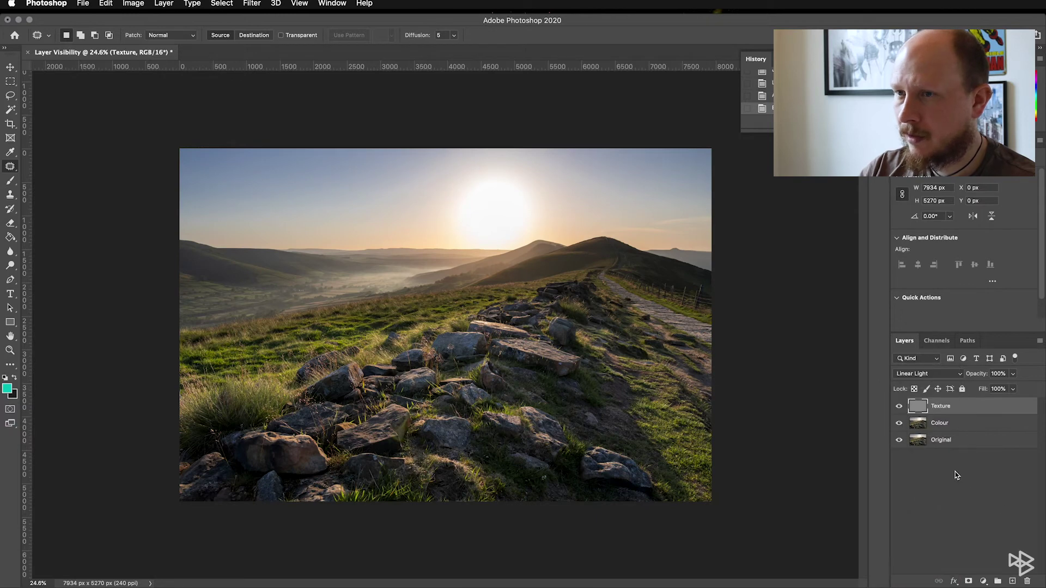
scroll(426, 369, "up", 3)
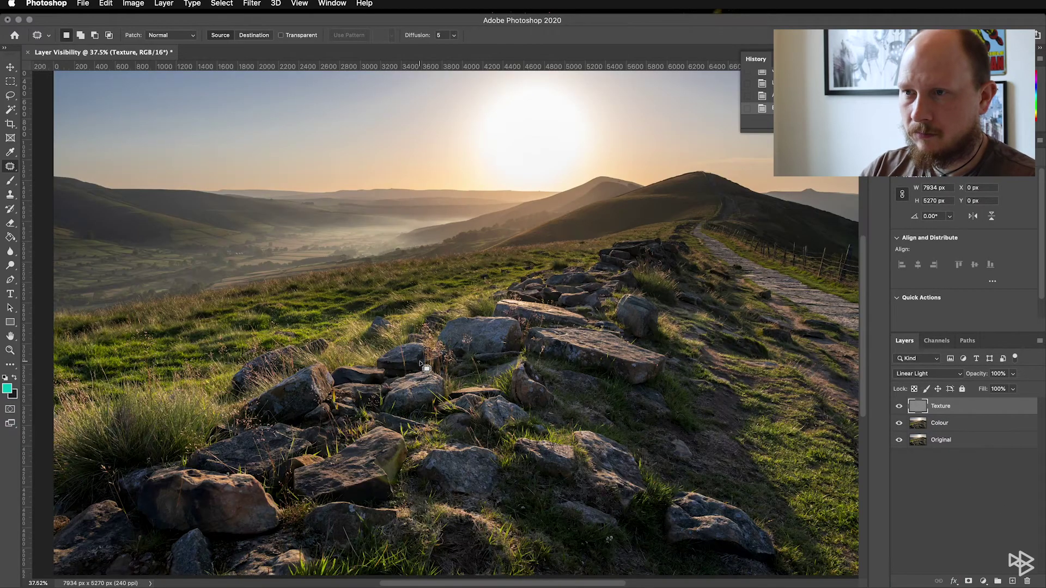
left_click(899, 442, "alt")
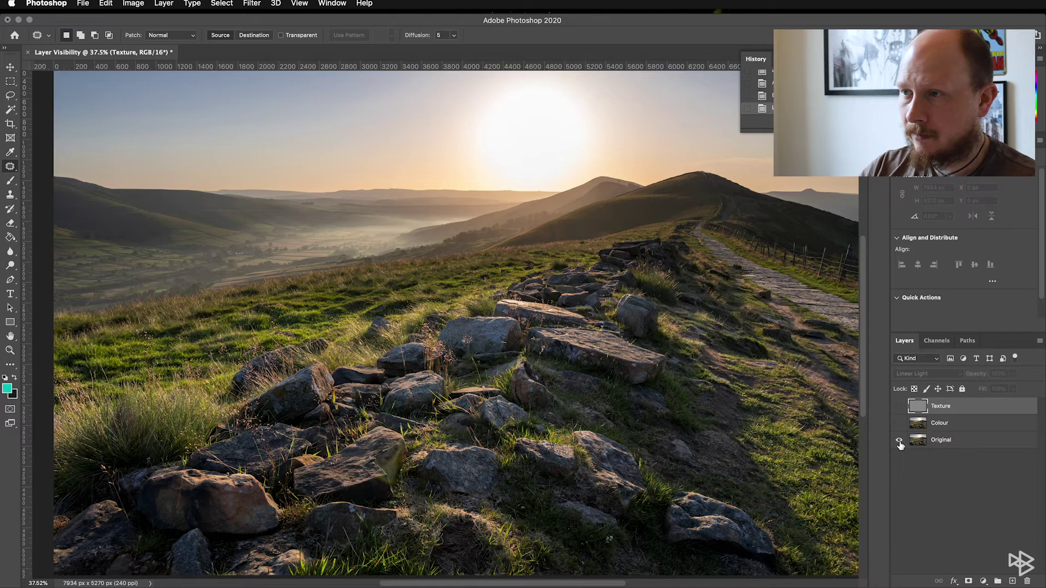
left_click(899, 444, "alt")
left_click(899, 442, "alt")
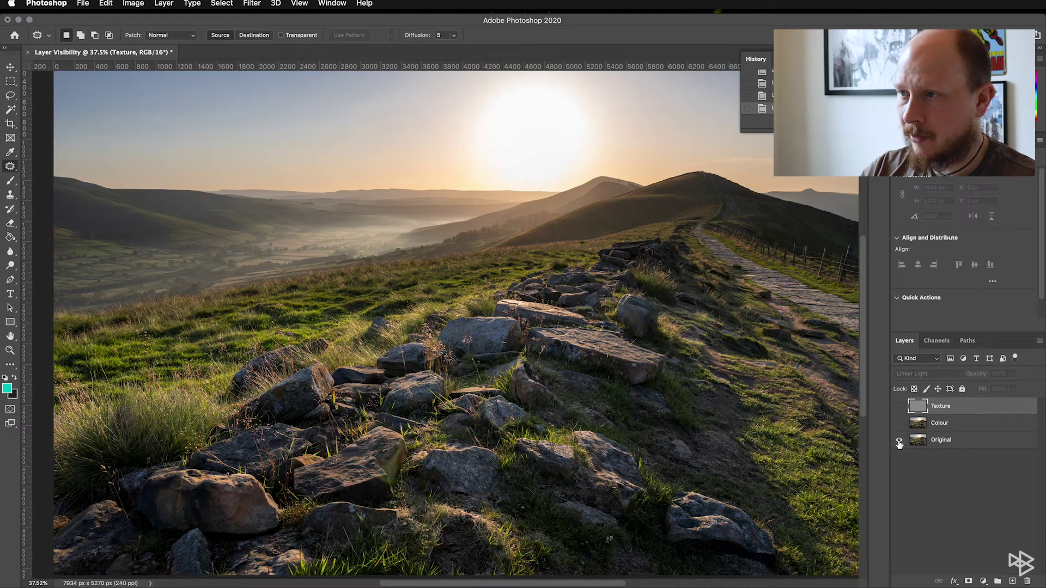
scroll(609, 430, "down", 3)
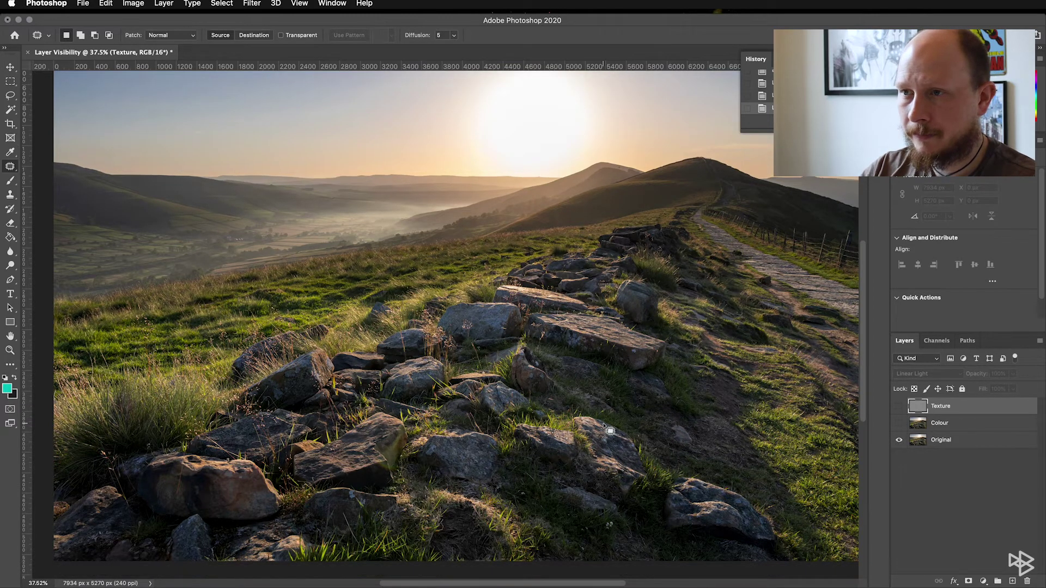
left_click(898, 443, "alt")
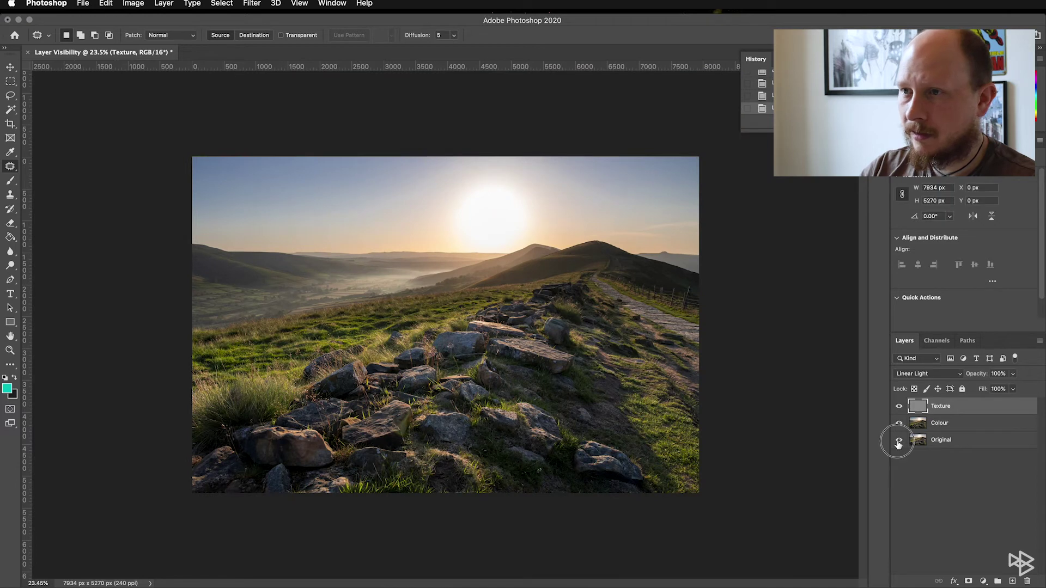
left_click(898, 442, "alt")
left_click(899, 440, "alt")
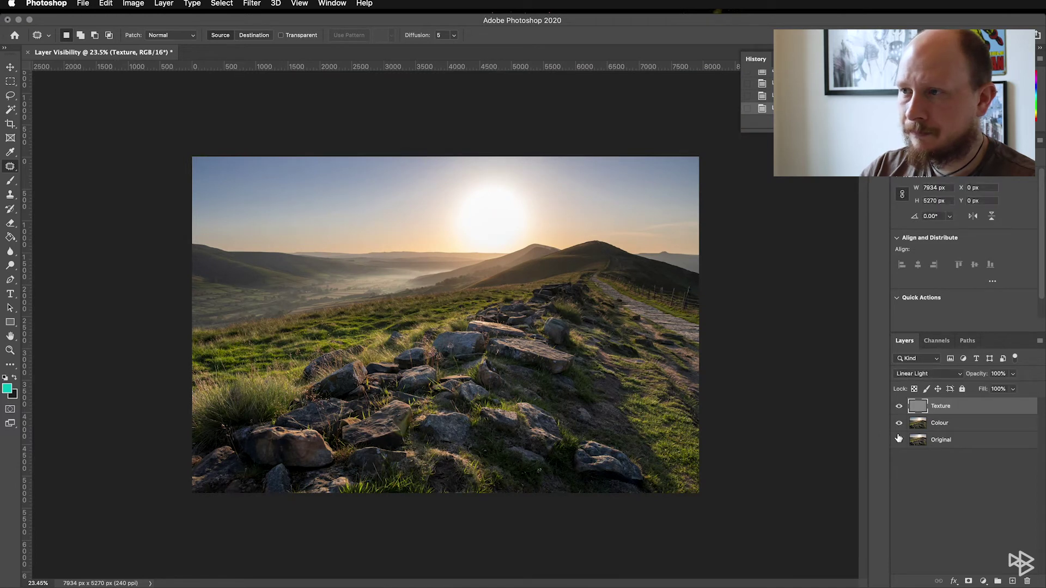
left_click(899, 406)
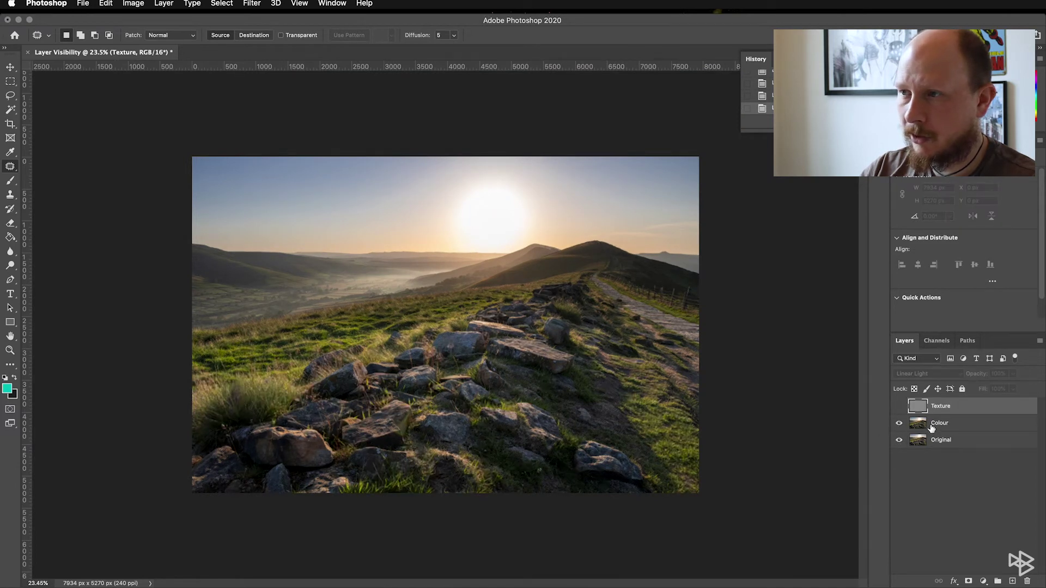
left_click(898, 408)
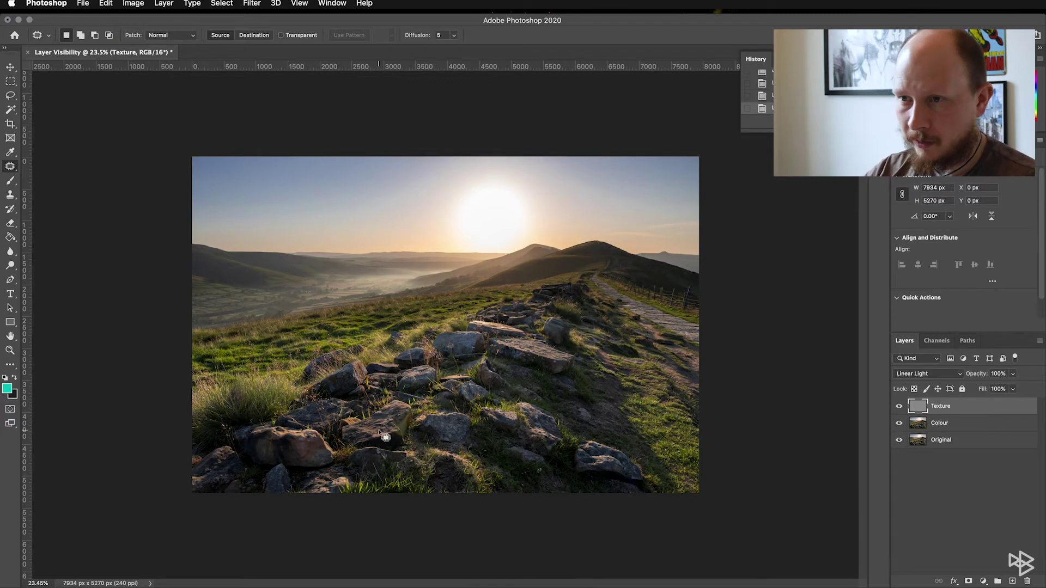
Zoom in on the flare on the big rock and select the Colour layer.
scroll(385, 437, "up", 3)
scroll(385, 436, "up", 5)
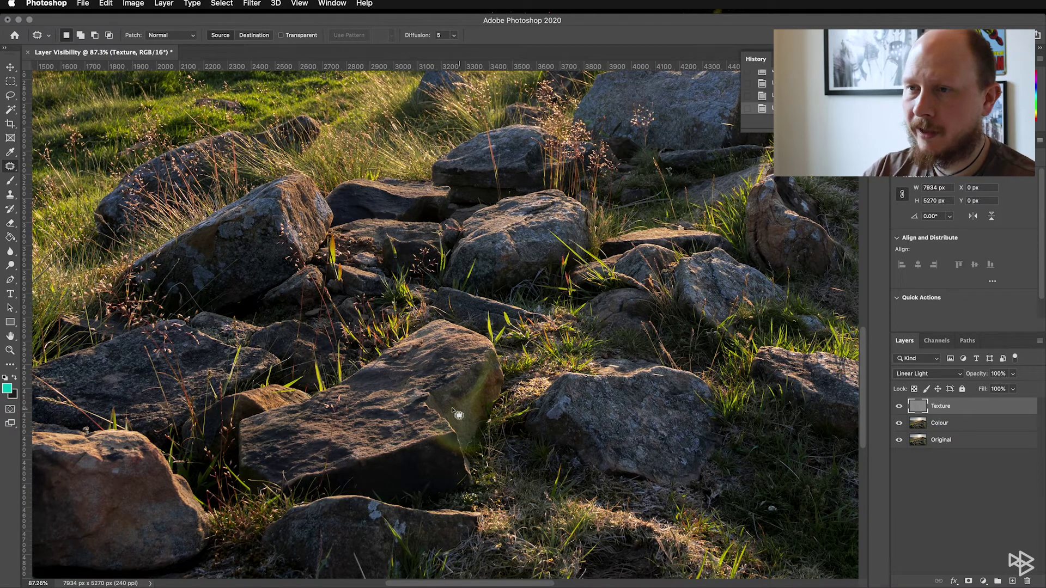
scroll(422, 411, "up", 3)
scroll(422, 410, "left", 2)
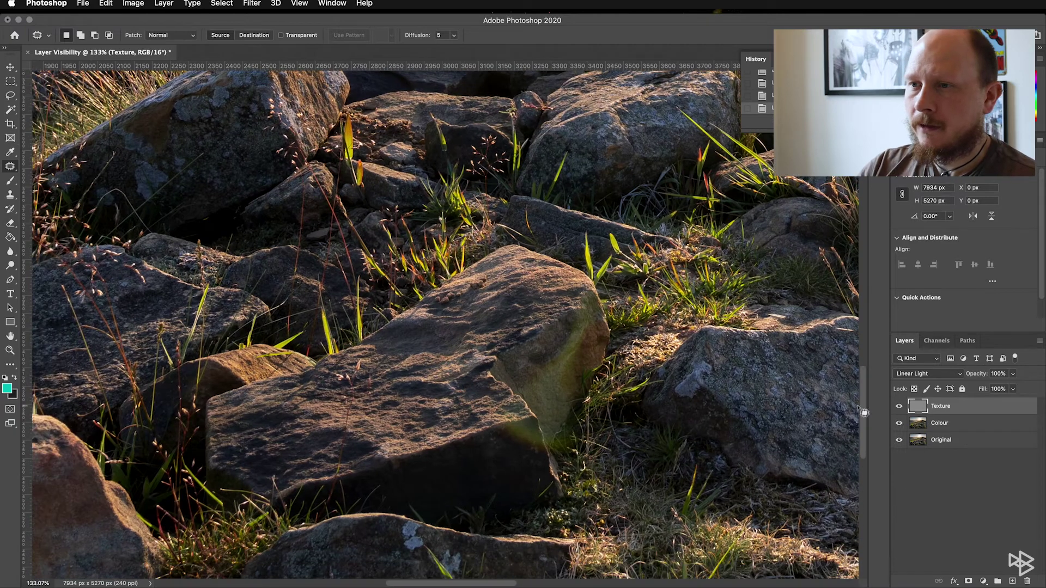
left_click(962, 424)
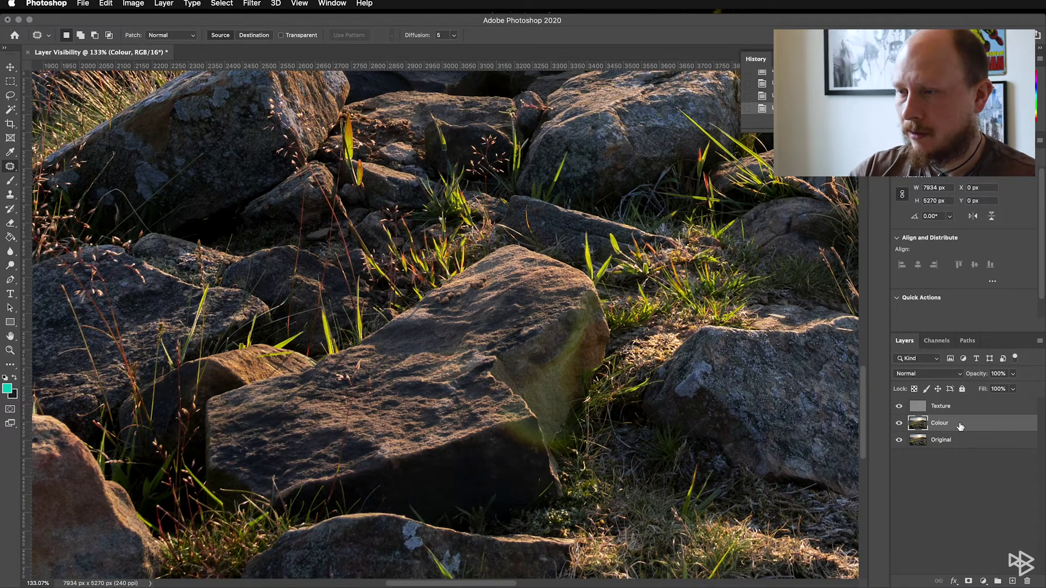
Create a new empty layer named Retouch above the Colour layer.
key("super+shift+n")
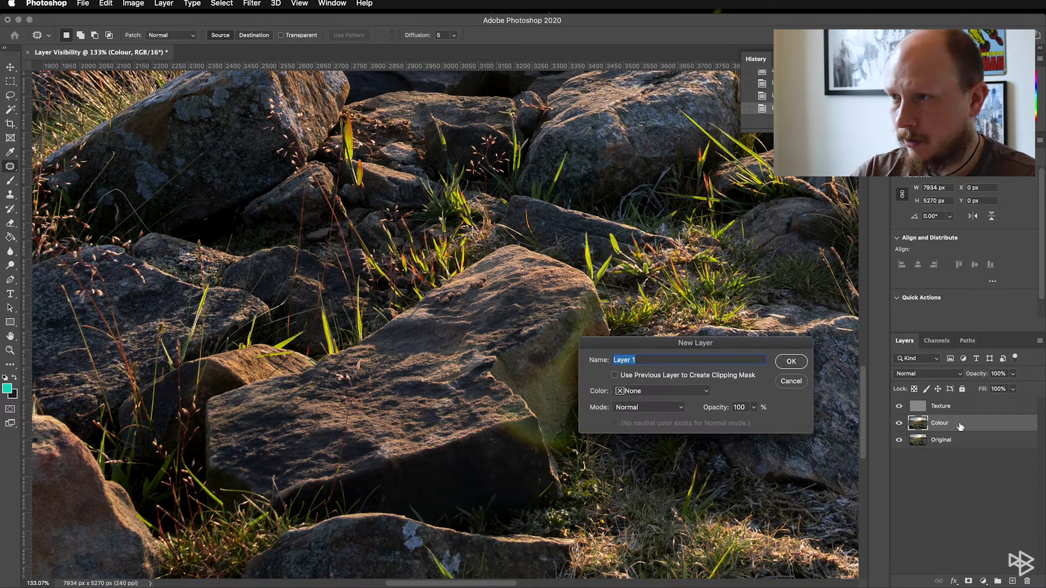
type("Retouch")
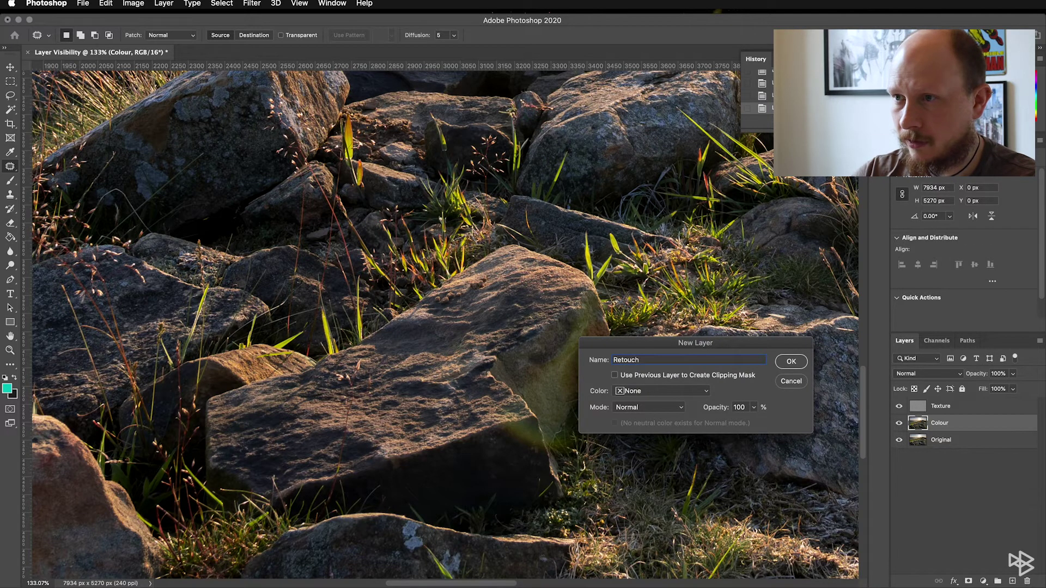
key("Return")
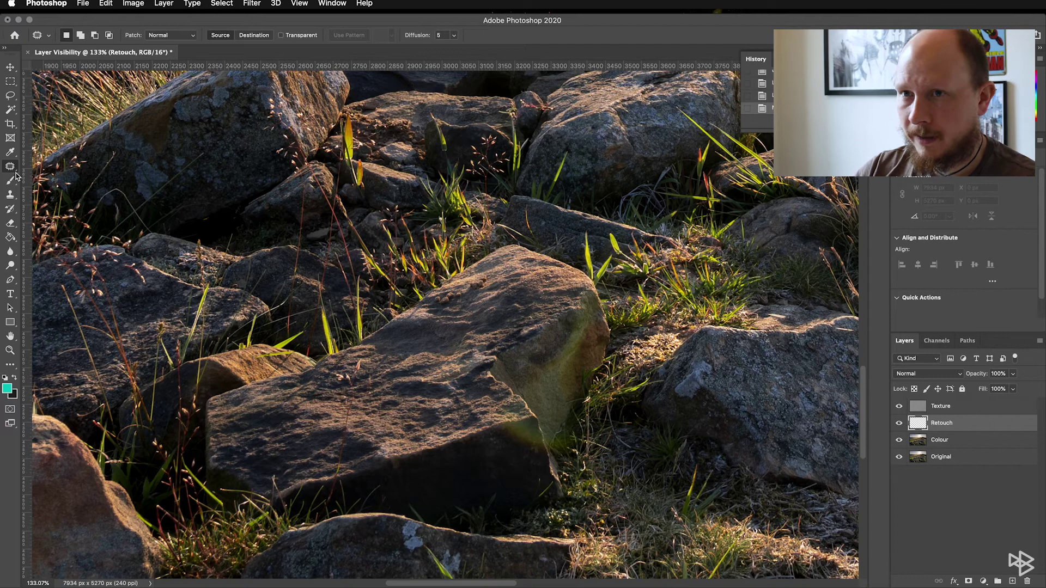
Clone Stamp over the flare spots along the big rock's edge and face, using brush sizes 25 and 40.
left_click(11, 196)
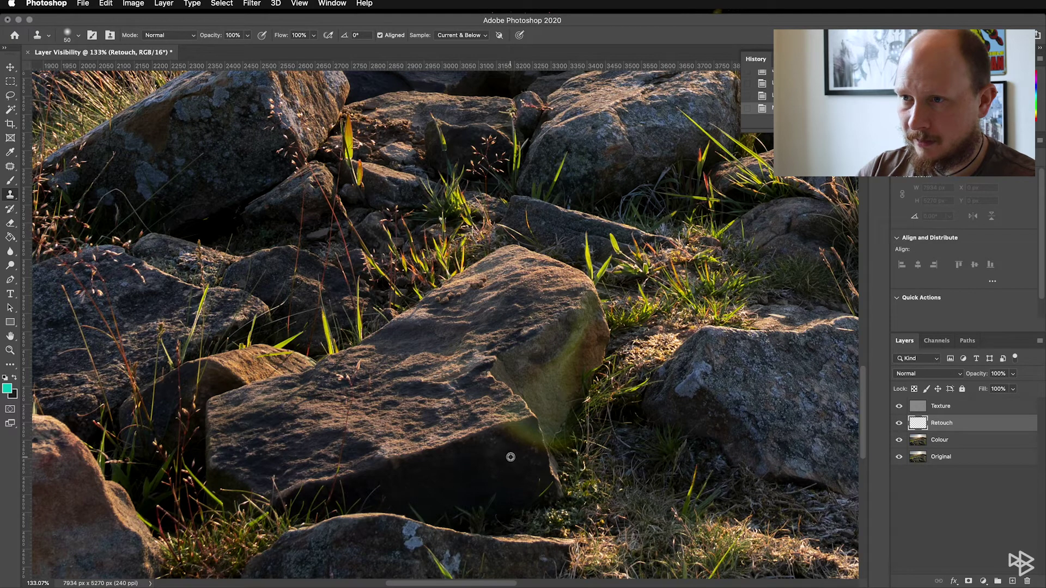
mouse_move(523, 443)
left_mouse_down()
mouse_move(504, 433)
mouse_move(526, 426)
mouse_move(538, 447)
mouse_move(532, 425)
mouse_move(509, 430)
left_mouse_up()
scroll(515, 433, "up", 5)
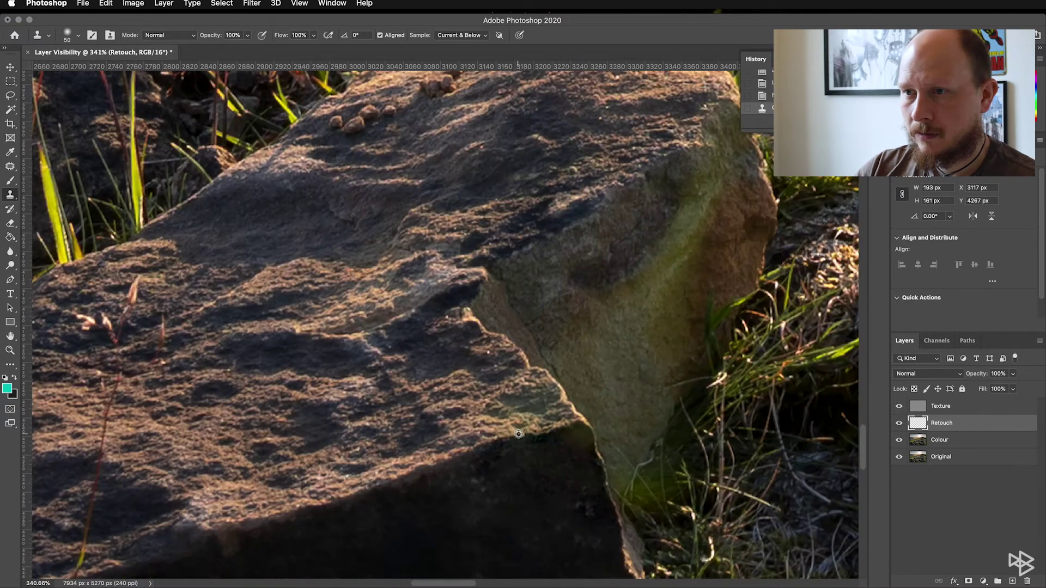
key("bracketleft")
key("bracketleft")
key("bracketleft")
key("bracketleft")
key("bracketleft")
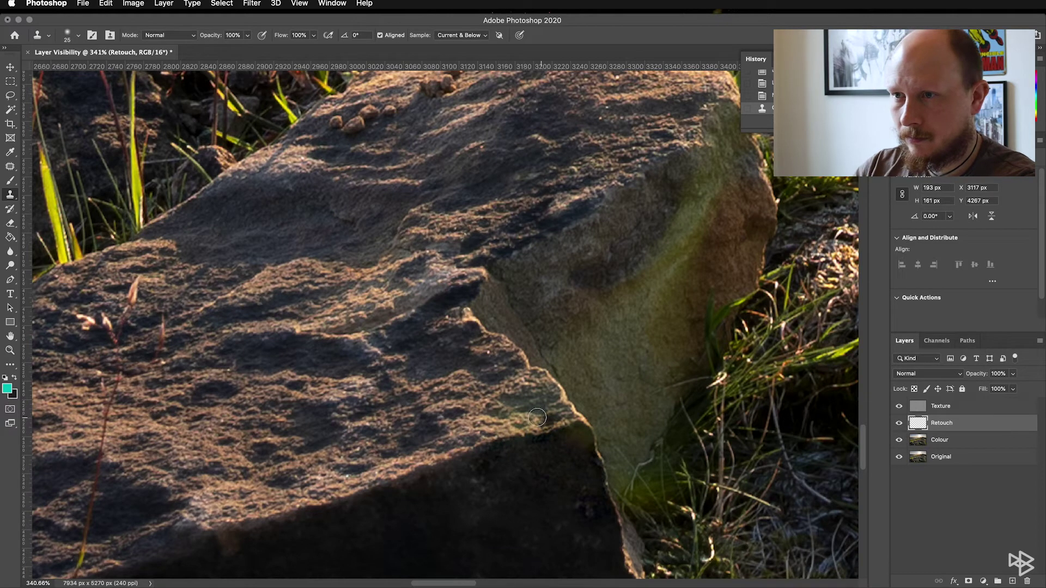
mouse_move(485, 416)
left_mouse_down()
mouse_move(560, 415)
mouse_move(539, 392)
mouse_move(551, 400)
mouse_move(503, 402)
mouse_move(525, 420)
mouse_move(557, 414)
left_mouse_up()
left_click(460, 385, "alt")
left_click(418, 430, "alt")
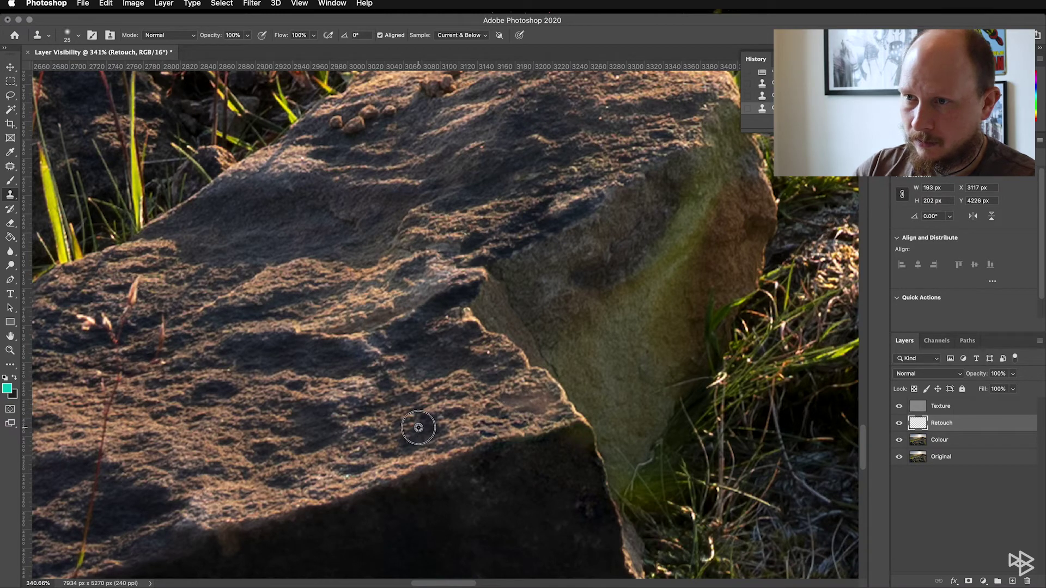
mouse_move(463, 443)
left_mouse_down()
mouse_move(561, 419)
mouse_move(588, 443)
mouse_move(577, 436)
left_mouse_up()
left_click(560, 461, "alt")
left_click(577, 438)
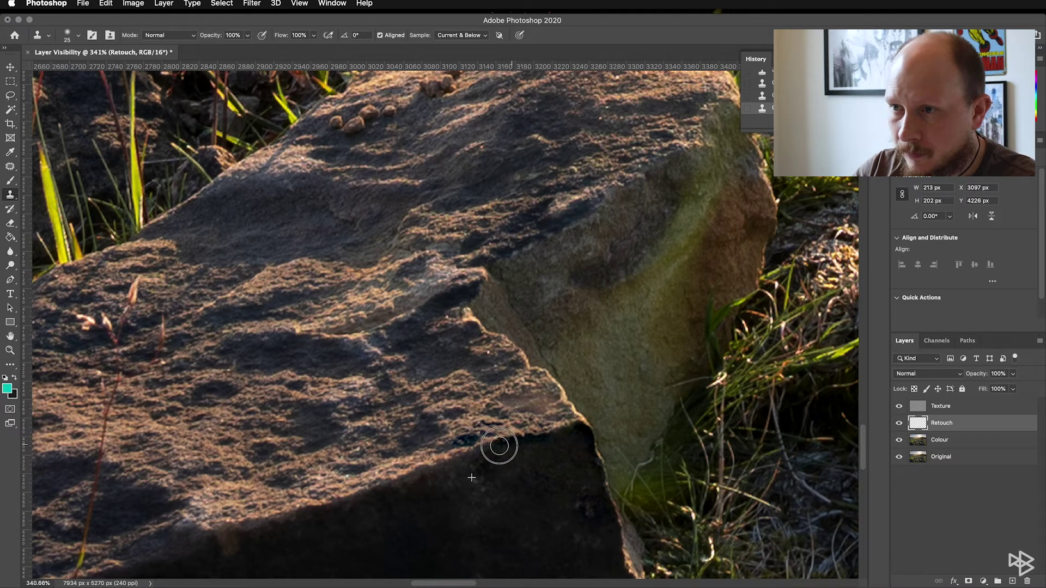
key("bracketright")
key("bracketright")
key("bracketright")
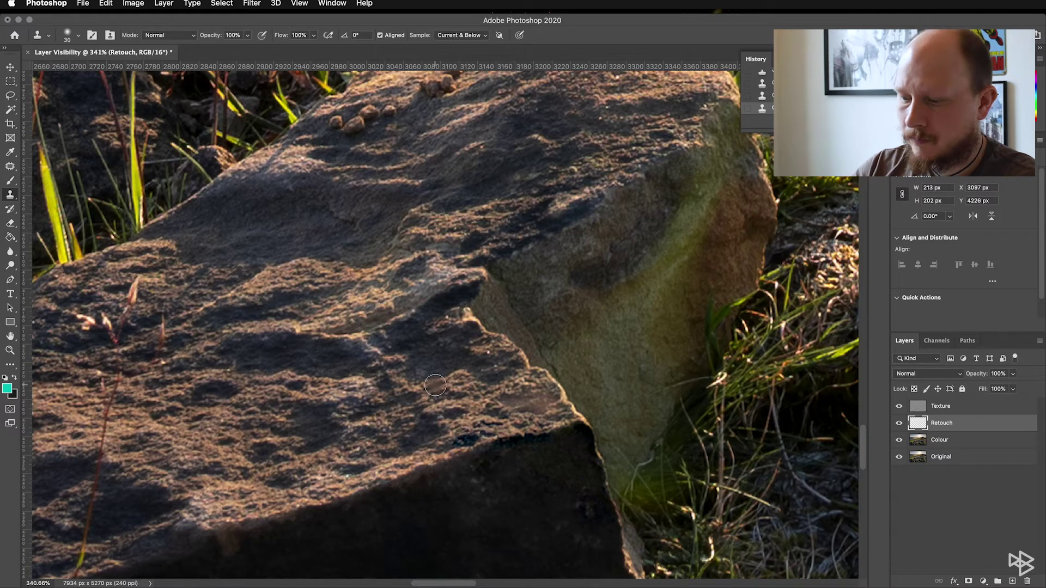
left_click_drag(514, 394, 547, 407)
Clone nearby grass over the green flare at the rock's base, resampling grass sources.
scroll(602, 478, "down", 6)
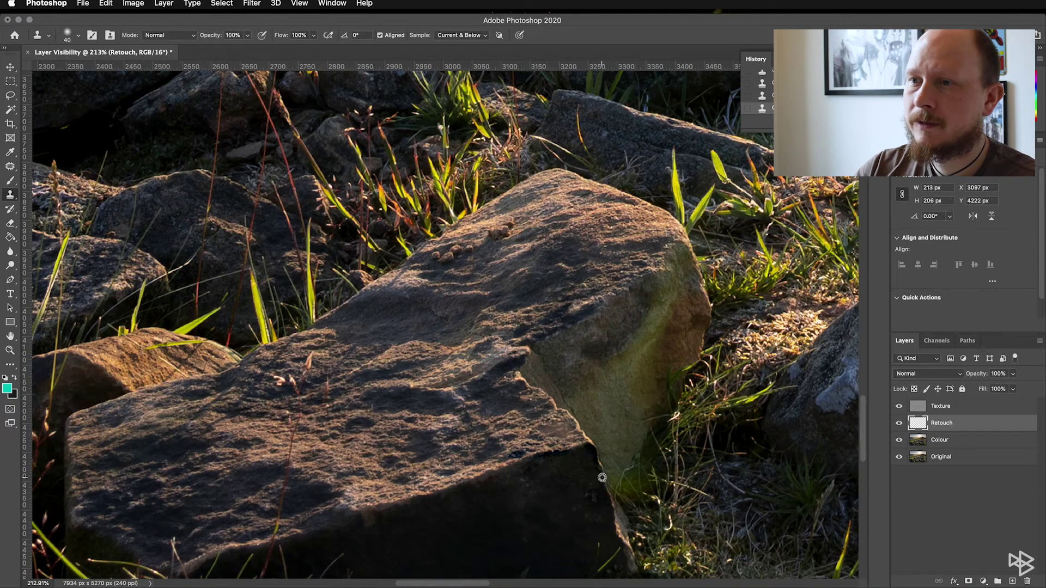
scroll(632, 480, "up", 3)
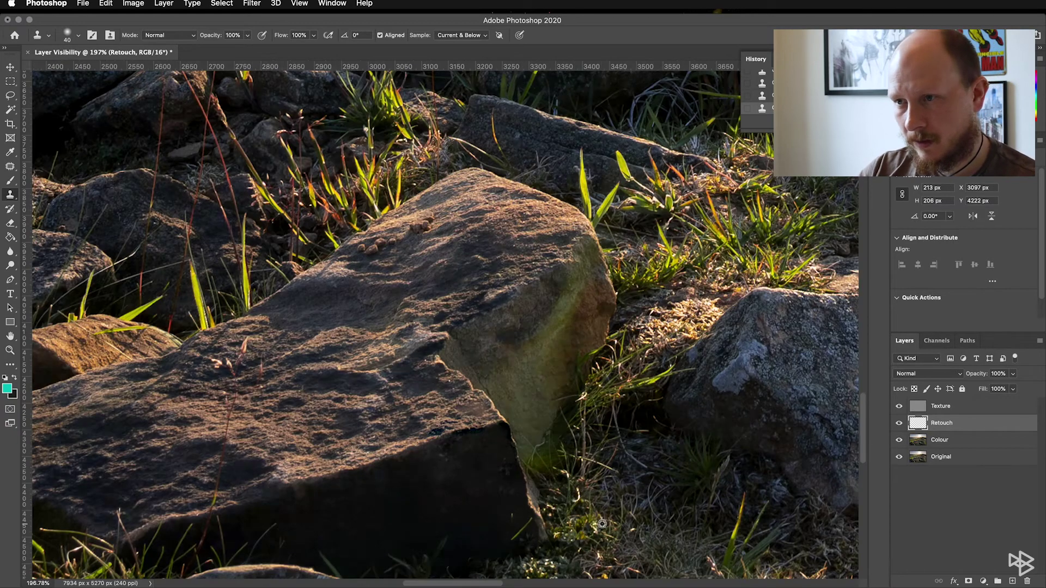
scroll(491, 480, "up", 1)
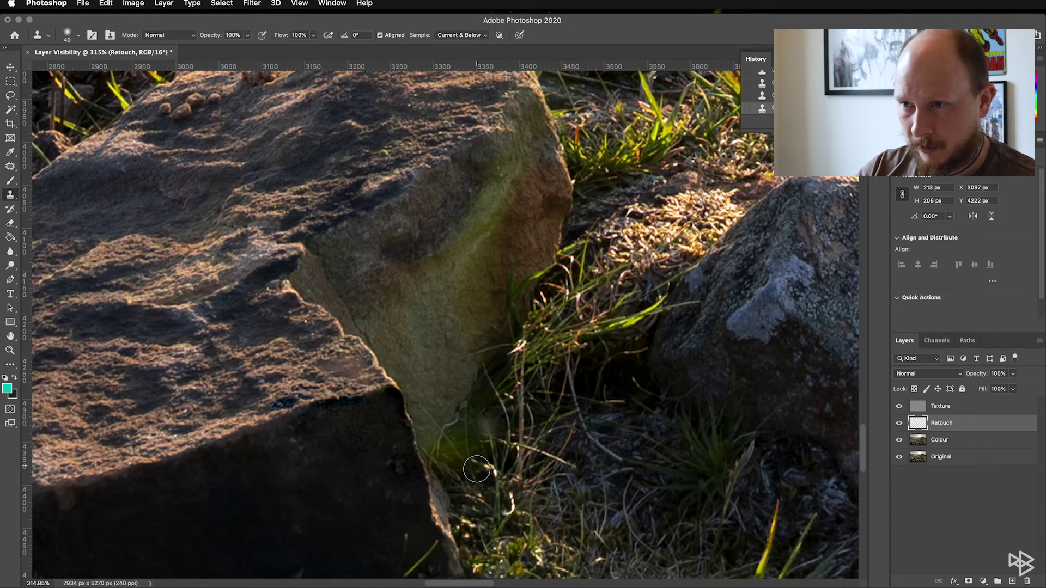
scroll(491, 480, "up", 1)
left_click(729, 451, "alt")
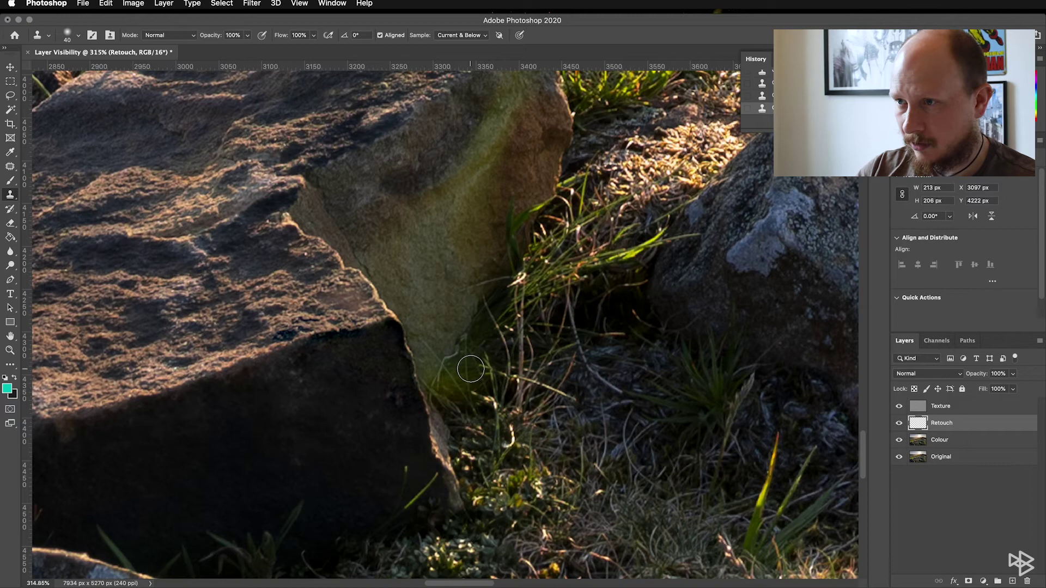
mouse_move(463, 381)
left_mouse_down()
mouse_move(471, 339)
mouse_move(458, 397)
mouse_move(490, 417)
left_mouse_up()
key("super+z")
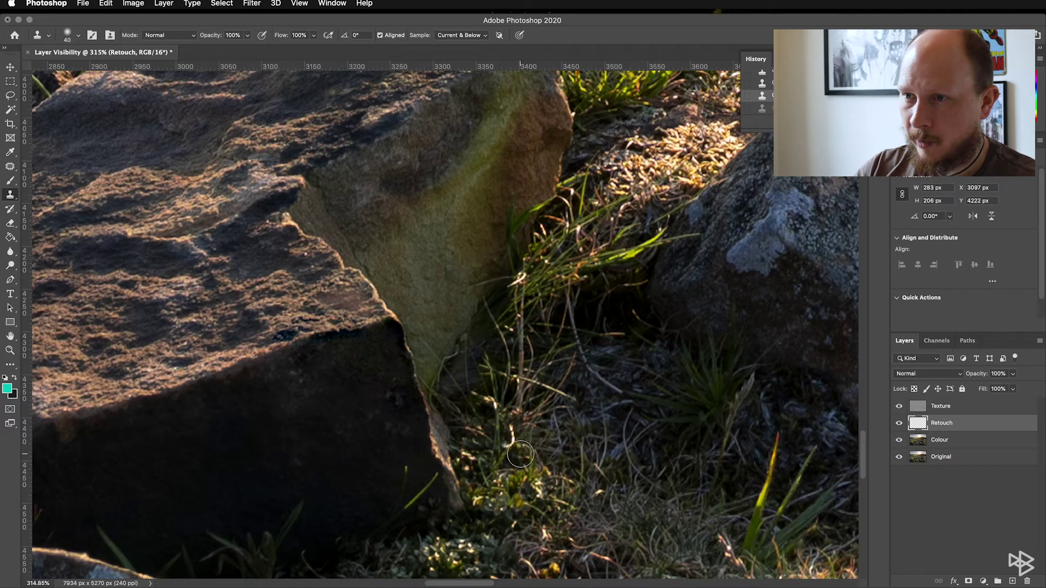
left_click(483, 442, "alt")
mouse_move(457, 383)
left_mouse_down()
mouse_move(490, 445)
mouse_move(456, 380)
mouse_move(489, 410)
mouse_move(467, 368)
mouse_move(537, 379)
mouse_move(458, 383)
mouse_move(453, 395)
mouse_move(467, 391)
mouse_move(477, 346)
left_mouse_up()
left_click(771, 418, "alt")
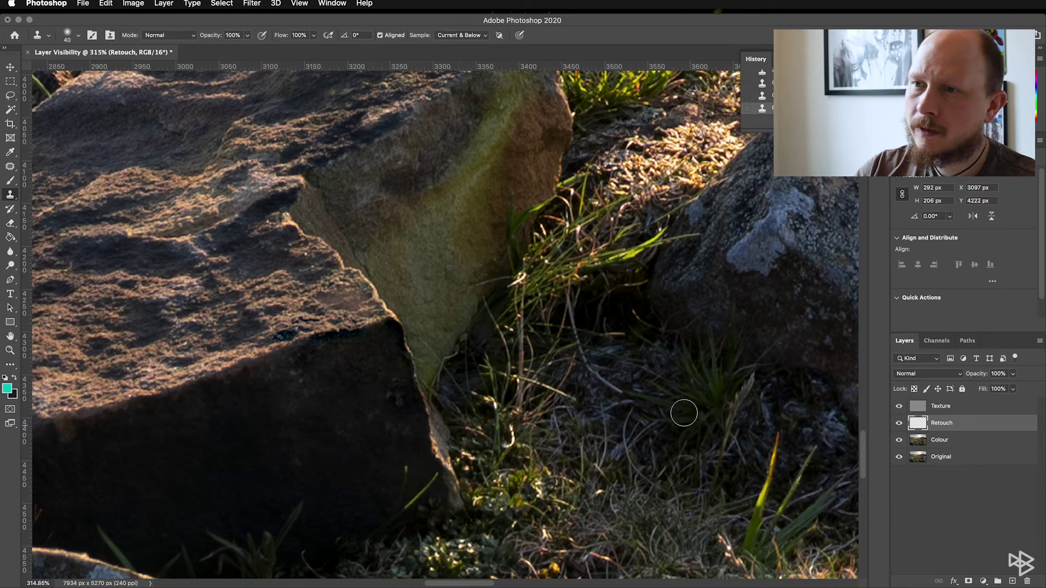
Hide and re-show the Texture layer to compare the retouched rock's colour and sharp detail.
left_click(898, 407)
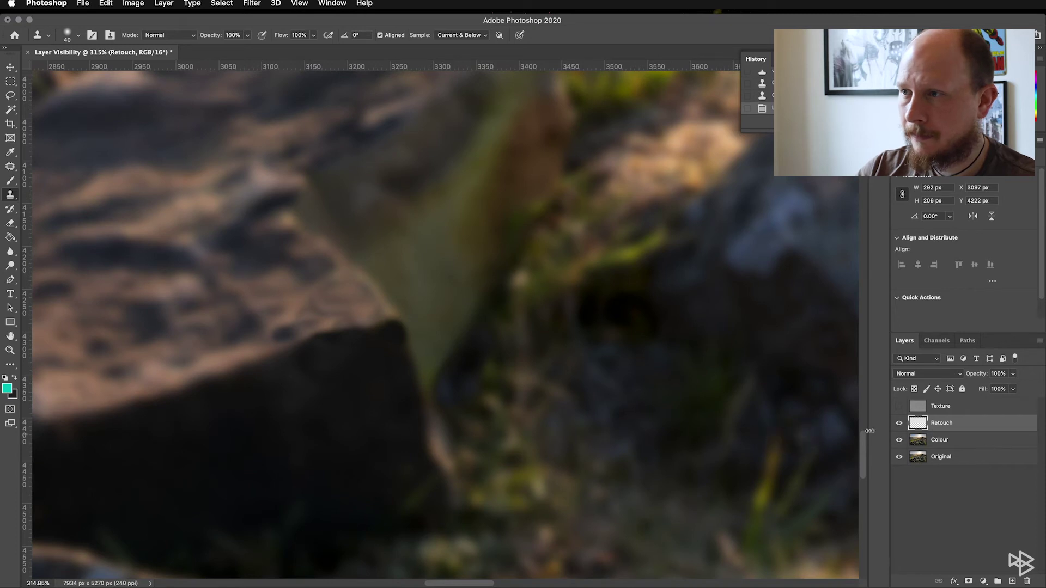
left_click(899, 408)
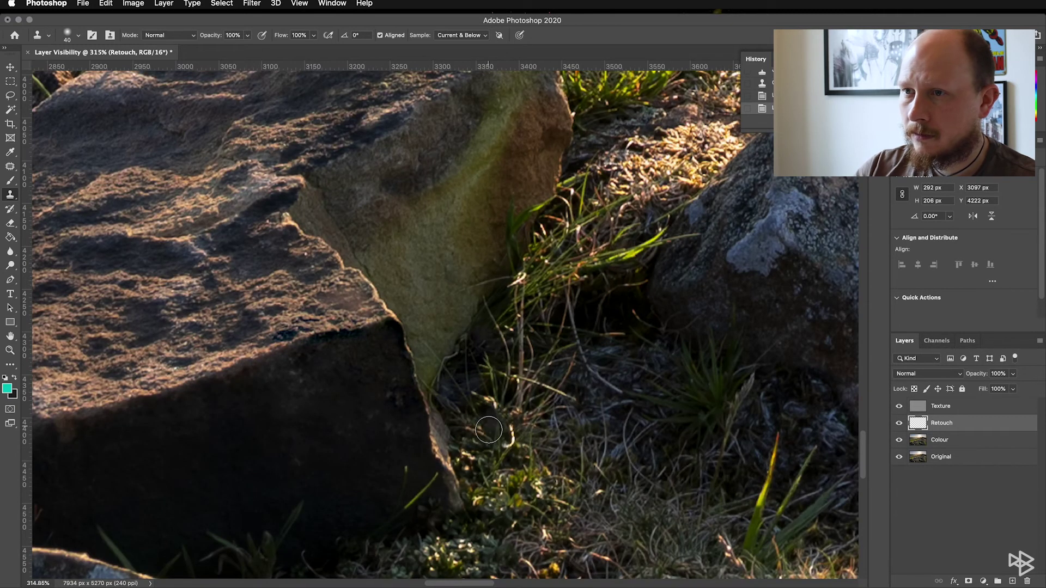
scroll(509, 414, "up", 3)
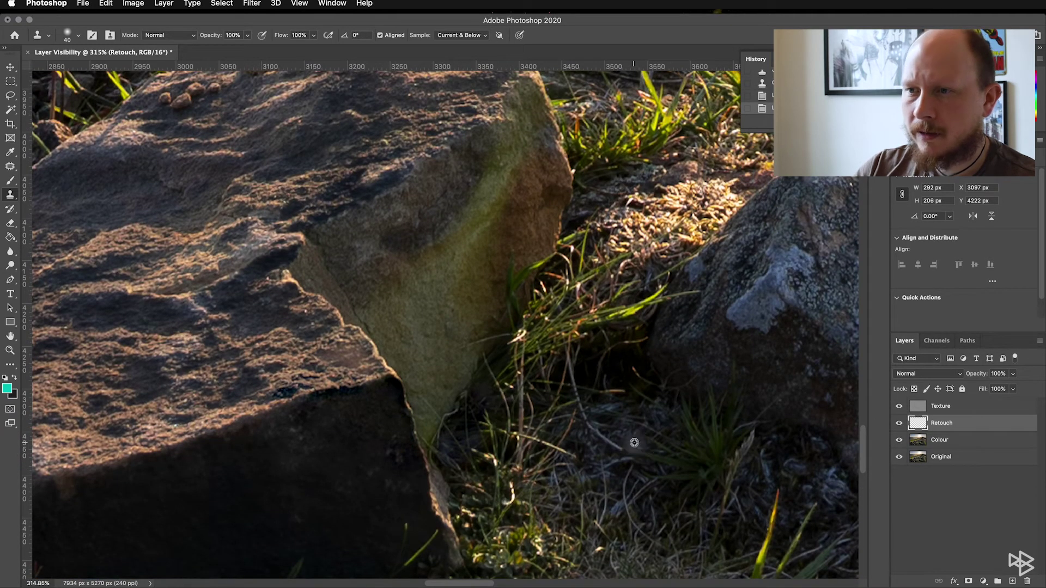
scroll(466, 459, "up", 4)
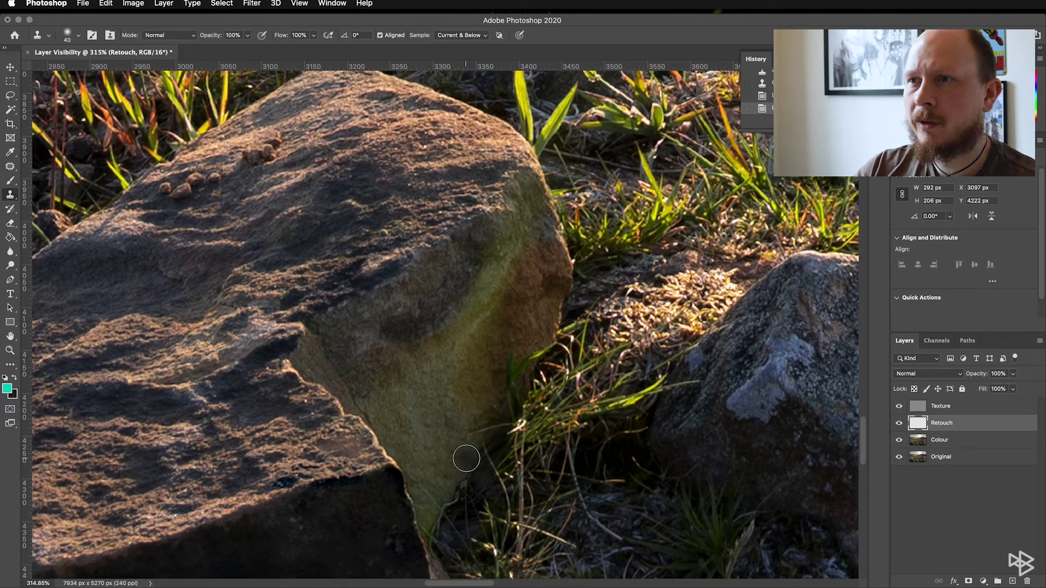
scroll(466, 459, "down", 5)
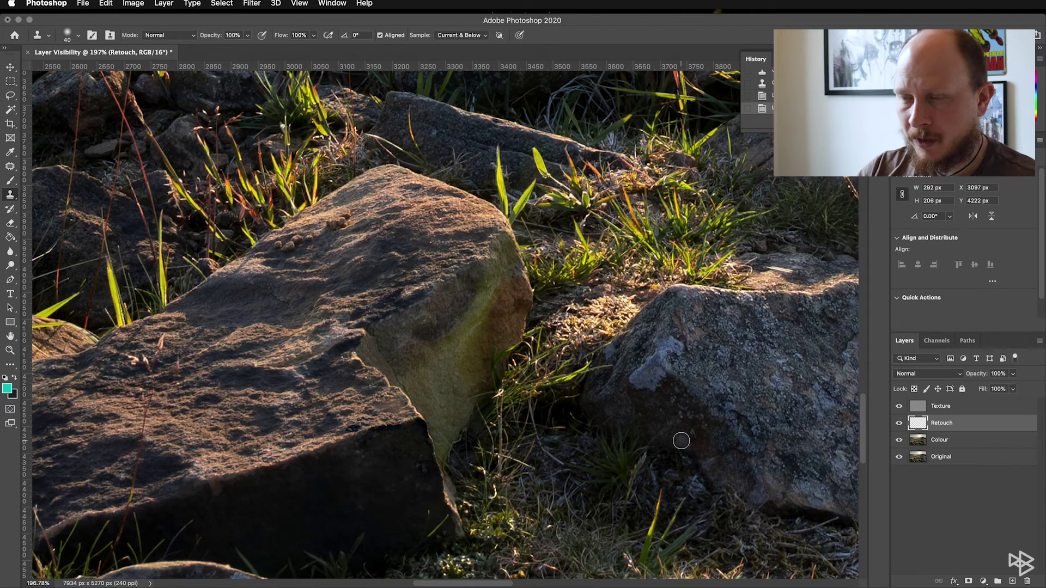
scroll(479, 396, "down", 5)
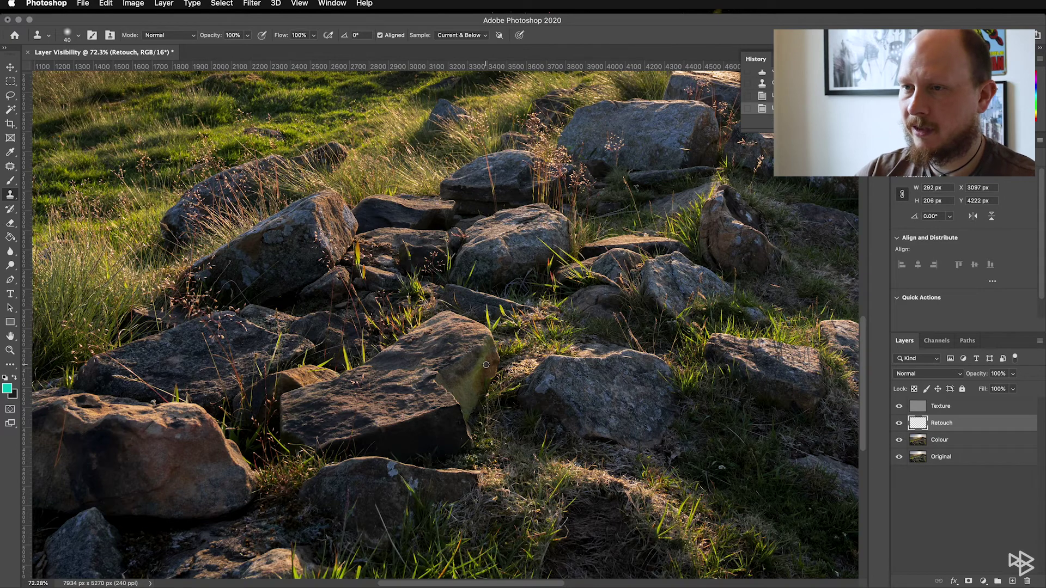
scroll(456, 370, "up", 2)
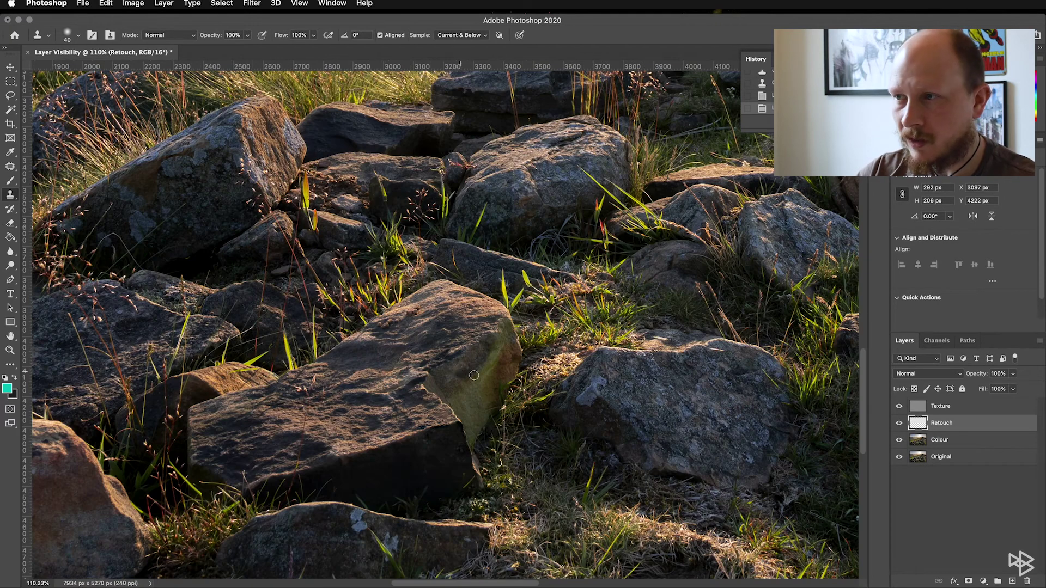
On the Colour layer, lasso the green-tinged edge of the central rock.
left_click(940, 442)
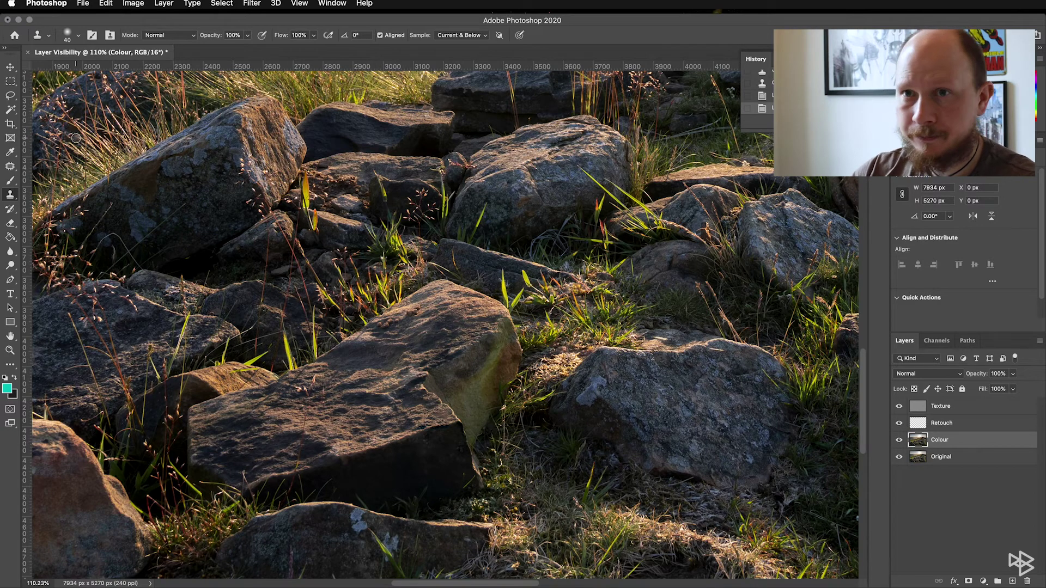
left_click(11, 97)
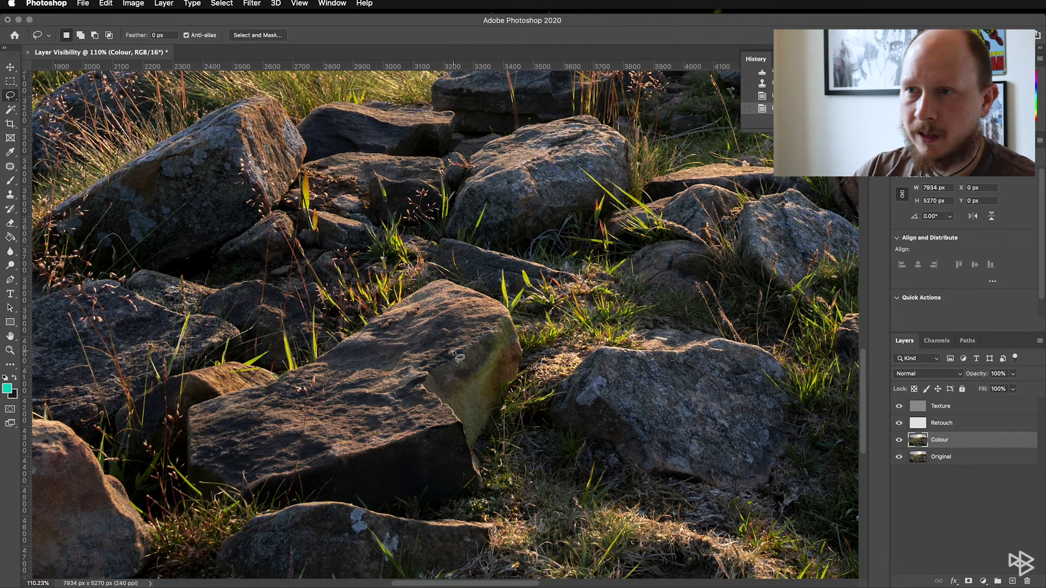
mouse_move(454, 353)
left_mouse_down()
mouse_move(420, 384)
mouse_move(471, 455)
mouse_move(481, 453)
mouse_move(524, 378)
mouse_move(527, 343)
mouse_move(510, 309)
mouse_move(453, 354)
left_mouse_up()
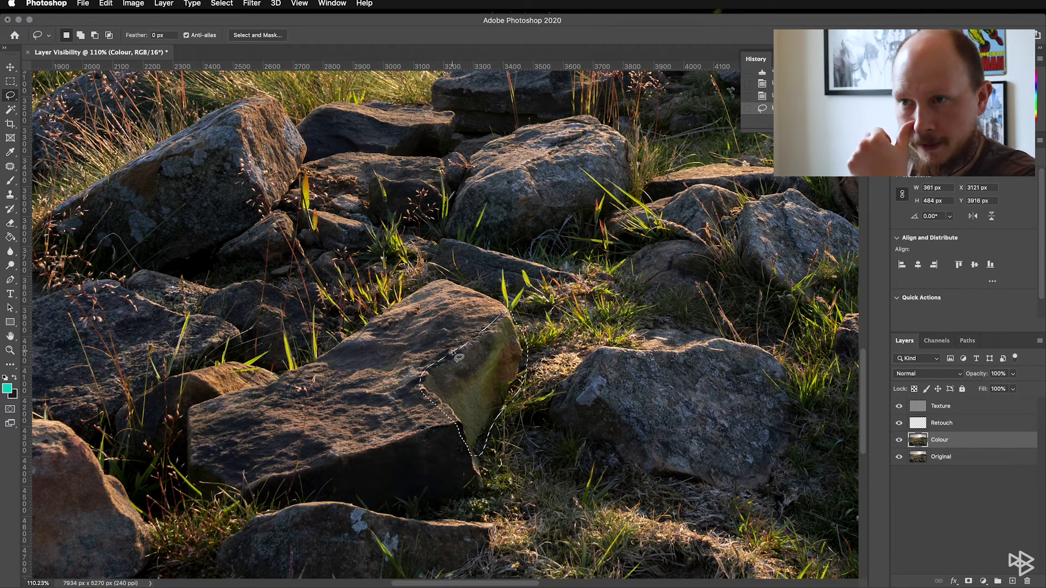
In Hue/Saturation, lower the Greens saturation for the selected rock edge.
left_click(133, 3)
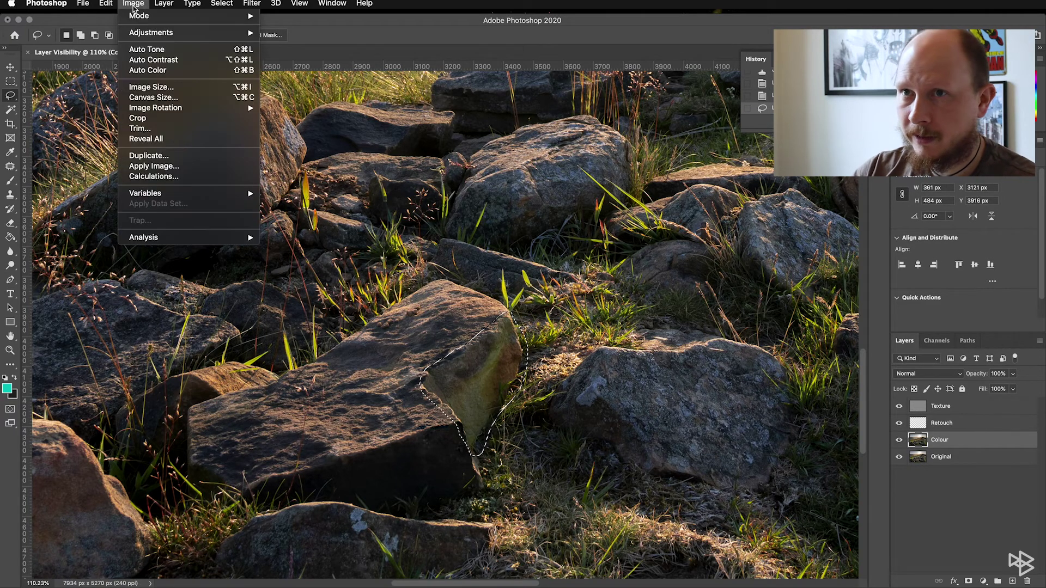
mouse_move(158, 33)
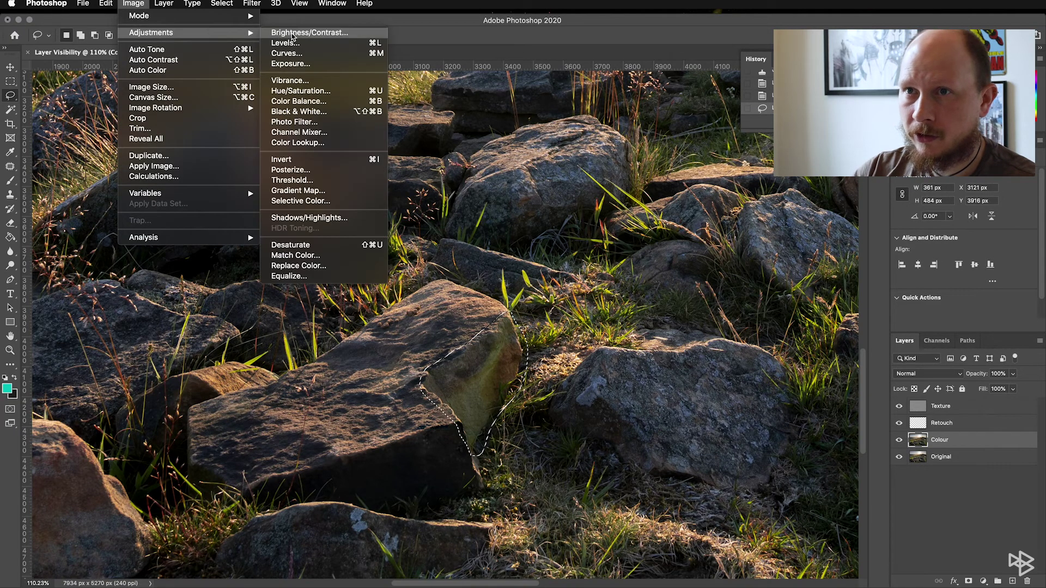
left_click(301, 91)
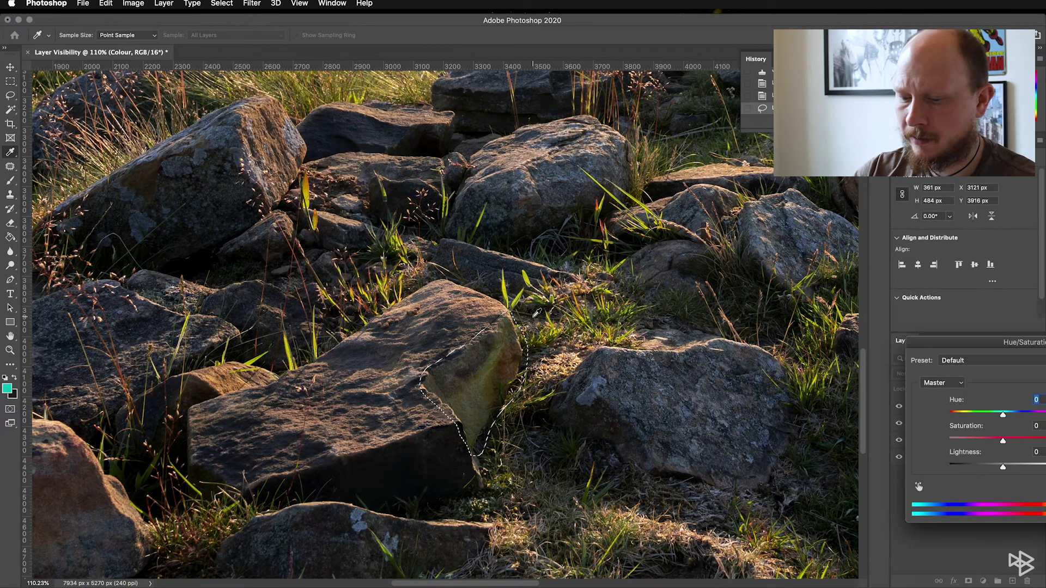
left_click_drag(958, 342, 692, 329)
left_click(675, 370)
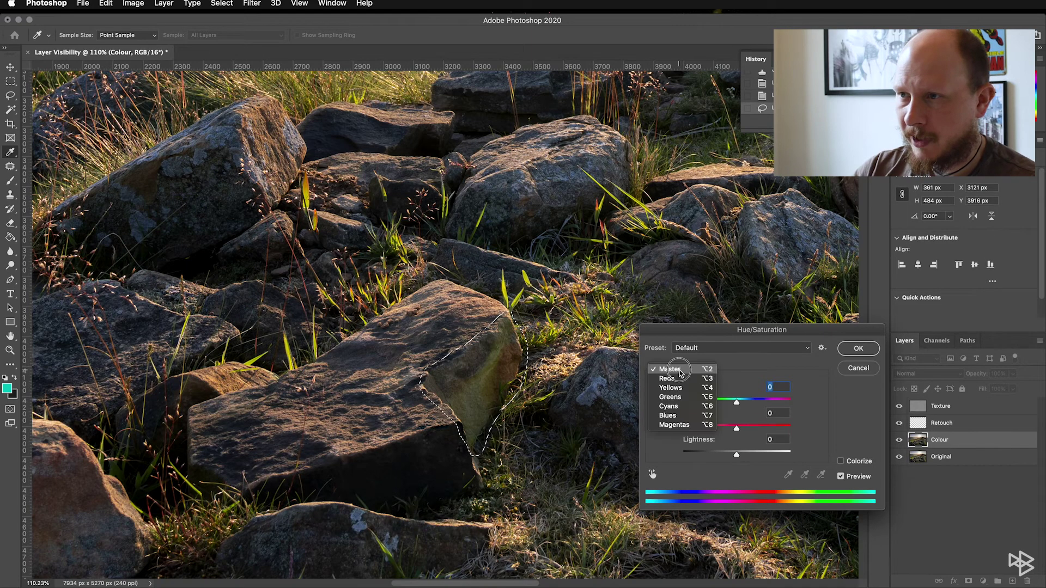
left_click(683, 401)
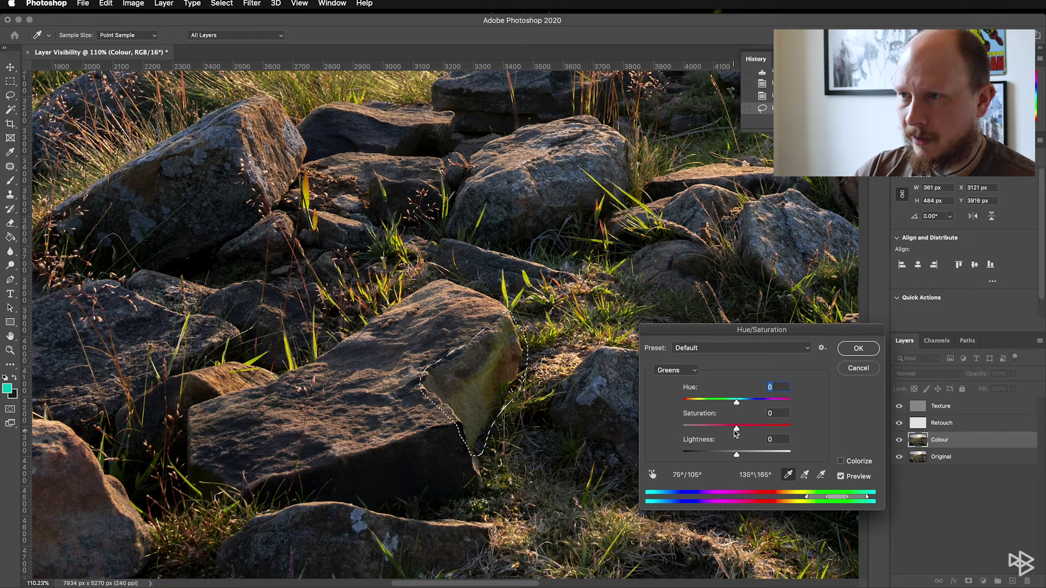
left_click_drag(736, 428, 674, 431)
Reduce the Yellows saturation to -52 and apply the adjustment.
left_click(683, 370)
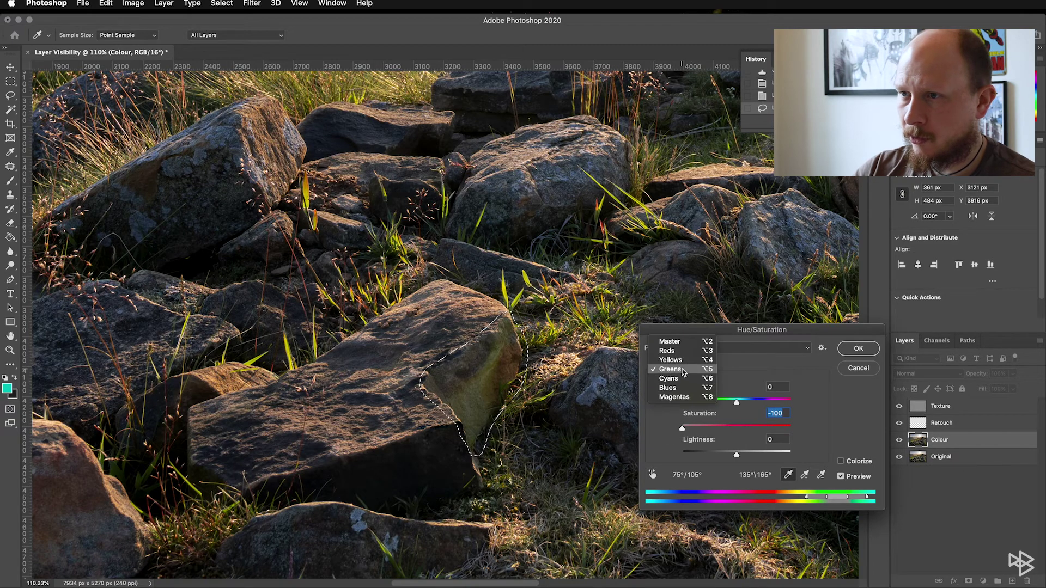
left_click(684, 359)
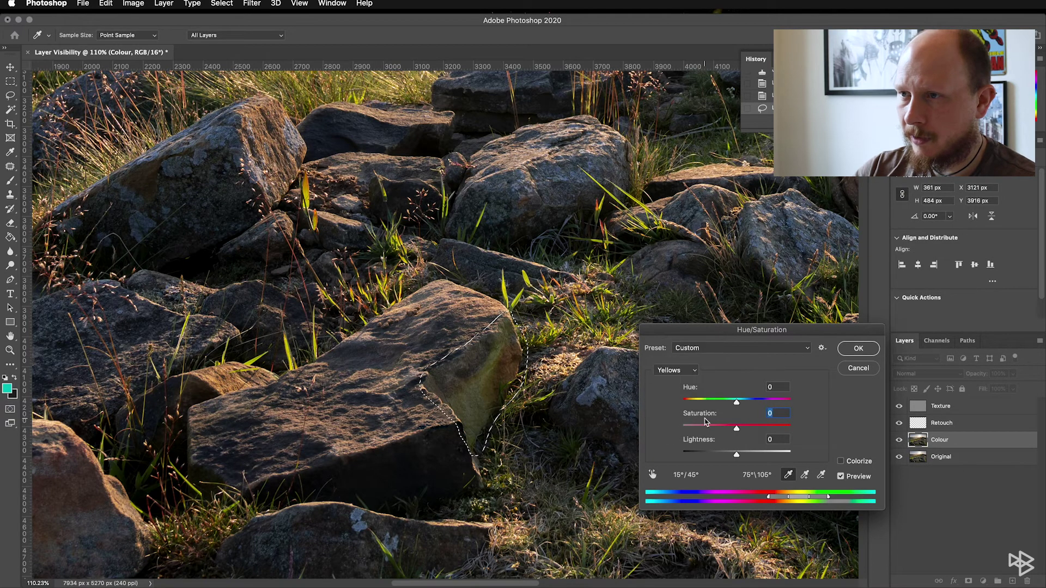
left_click_drag(739, 433, 709, 432)
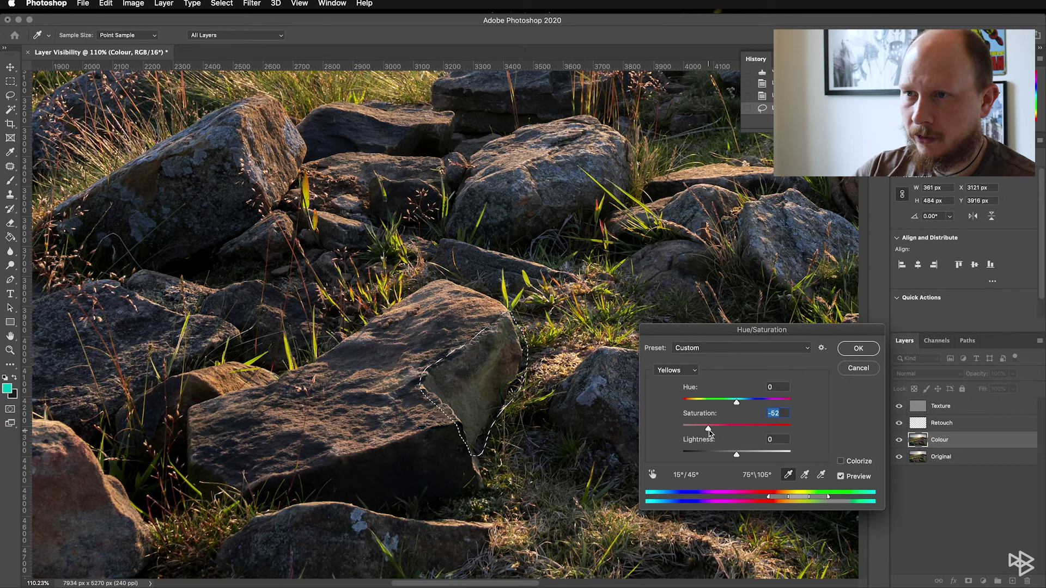
left_click(859, 351)
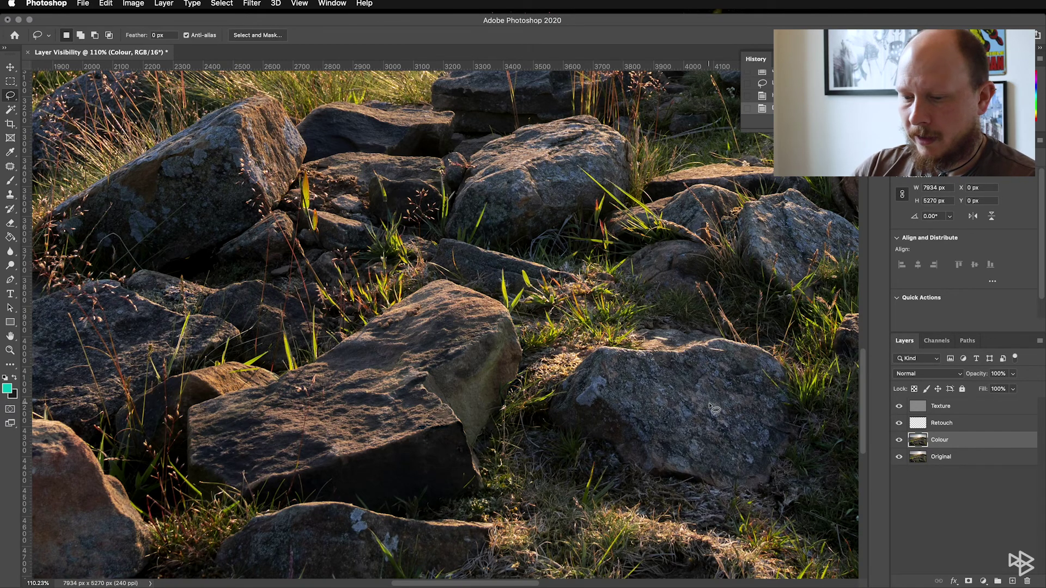
scroll(664, 375, "down", 5)
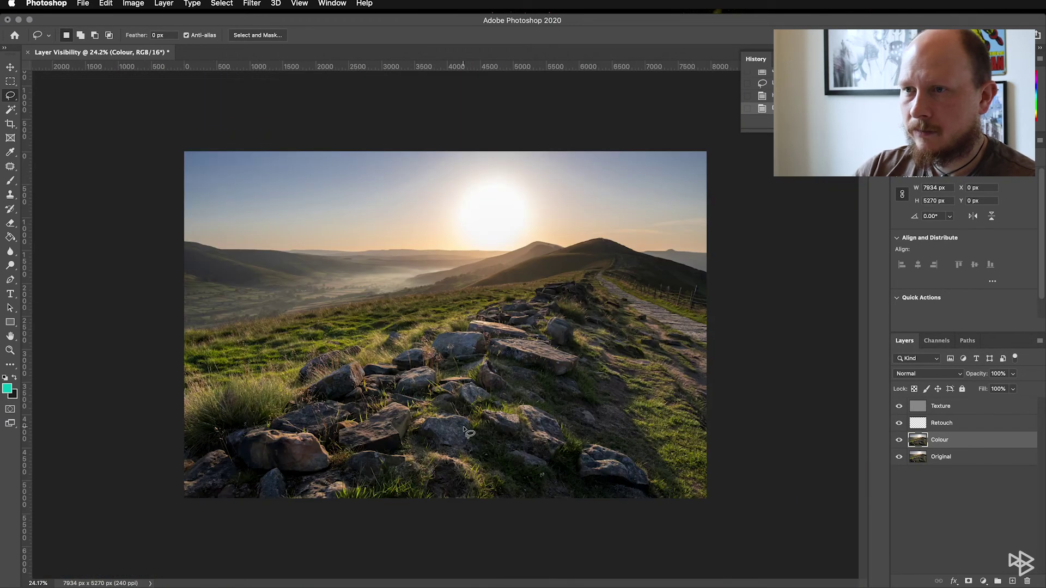
scroll(404, 416, "up", 2)
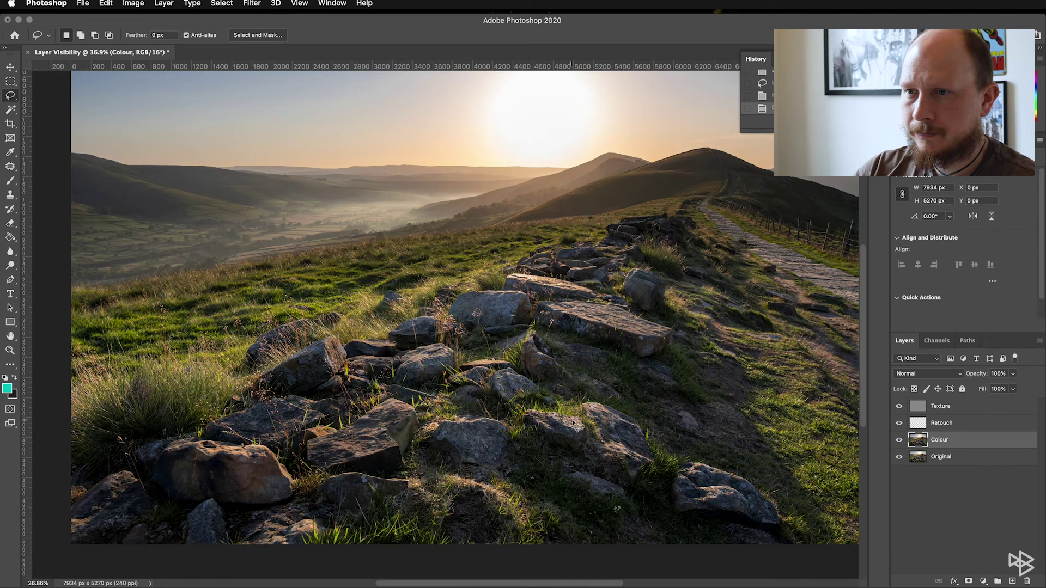
scroll(564, 420, "up", 1)
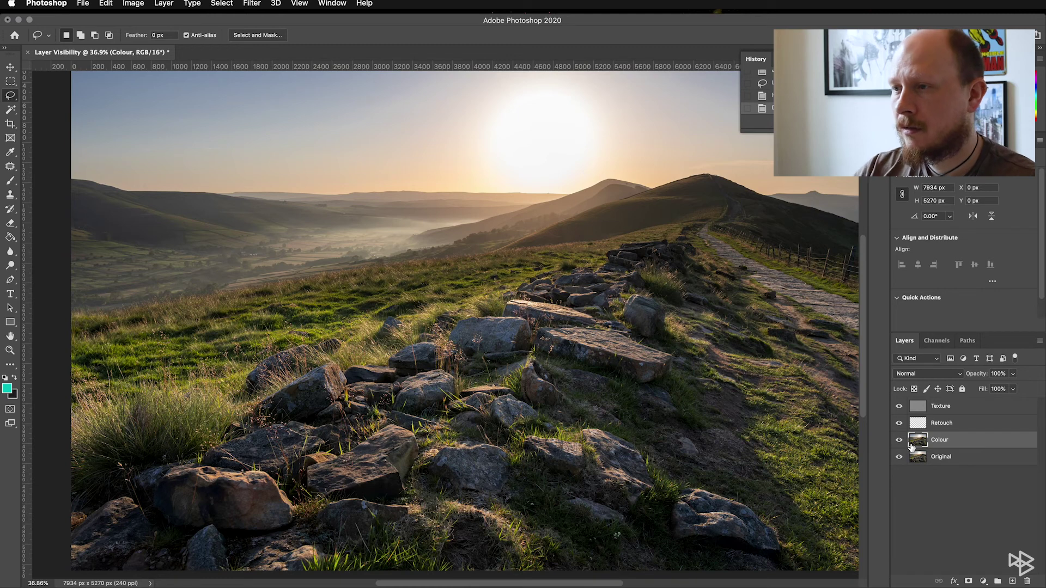
left_click(899, 457, "alt")
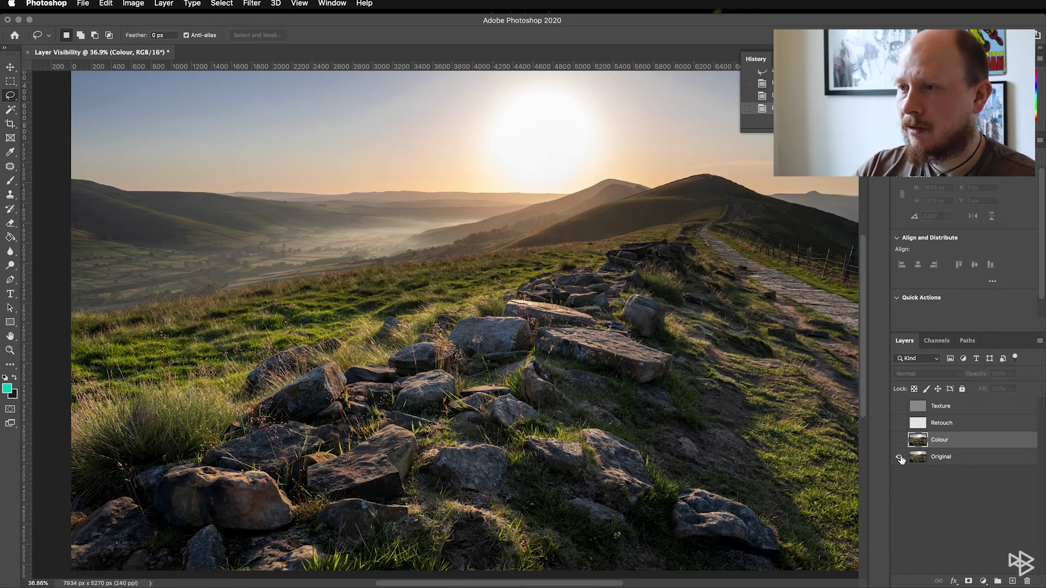
left_click(899, 457, "alt")
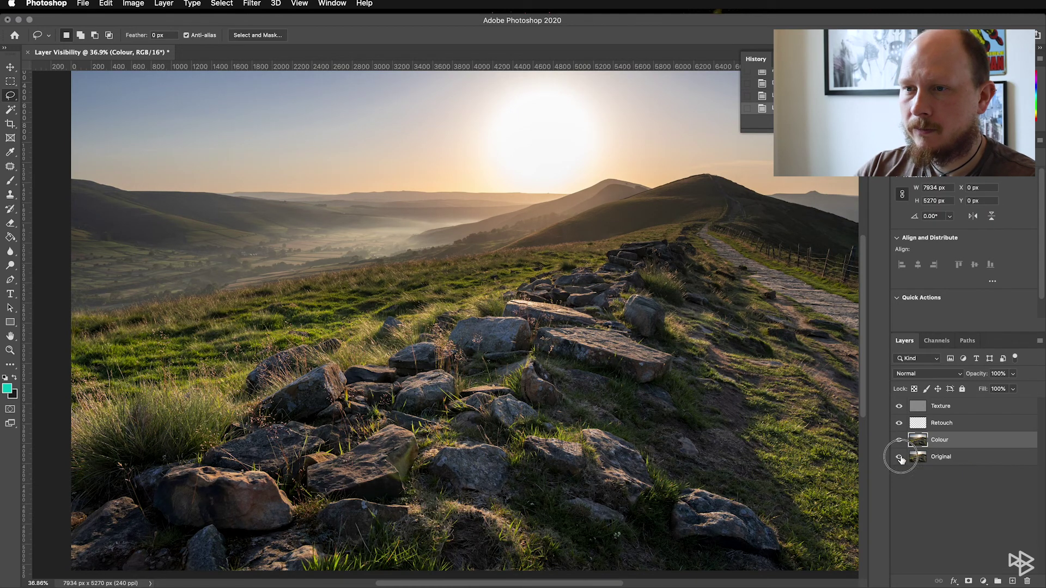
left_click(899, 458, "alt")
left_click(900, 457, "alt")
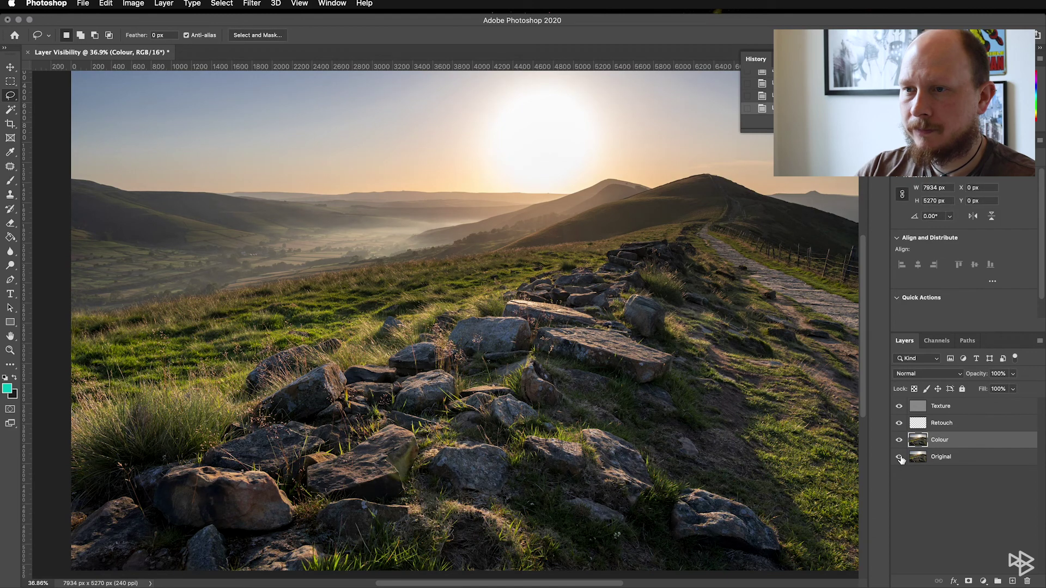
scroll(780, 415, "down", 3)
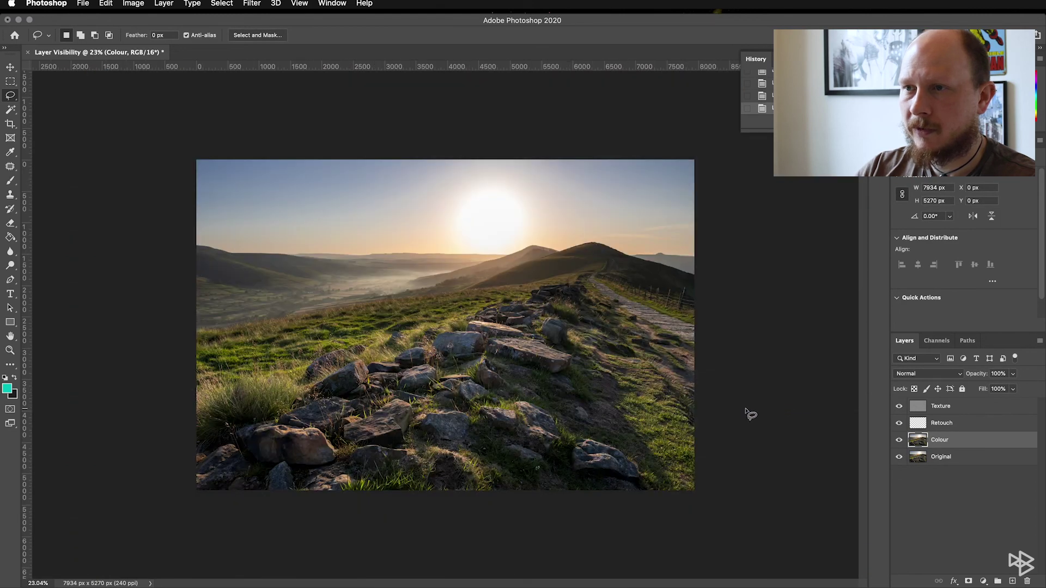